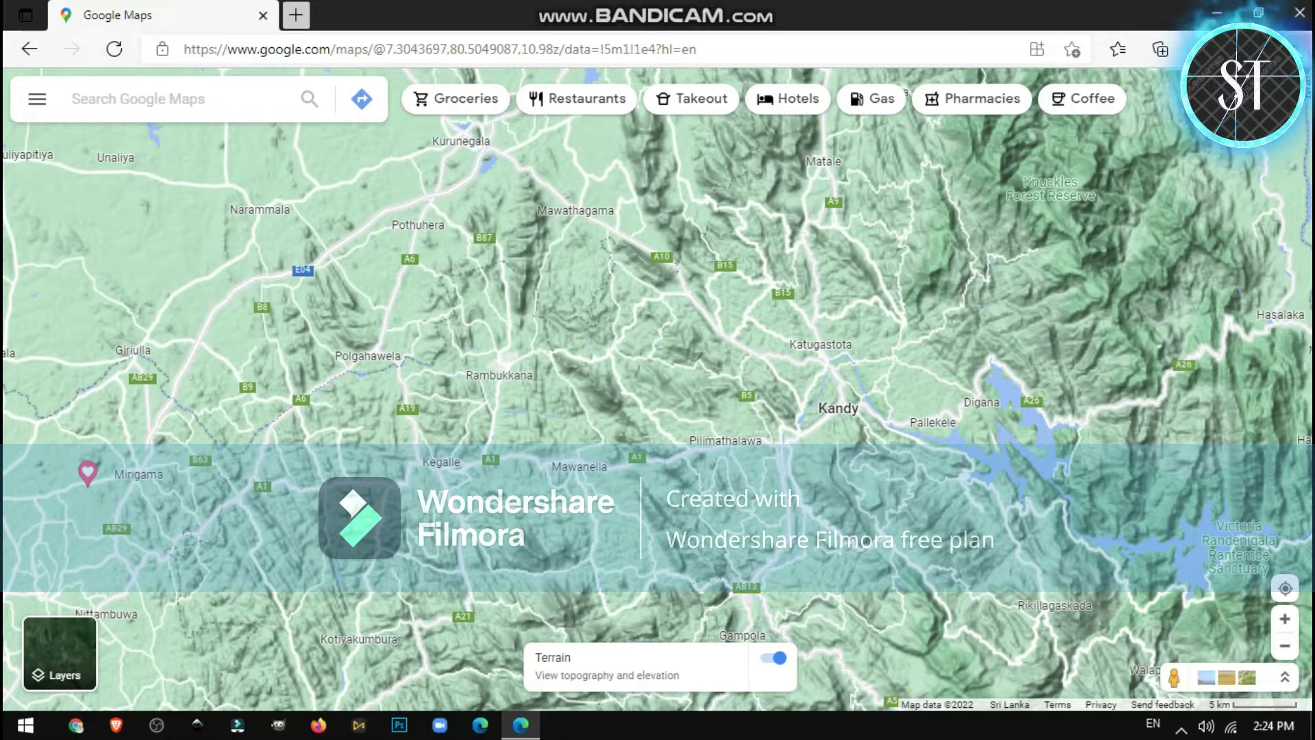
Step: Start a web capture of the terrain map and frame the area from Mirigama to Kandy and the lakes east of it
left_click(1288, 50)
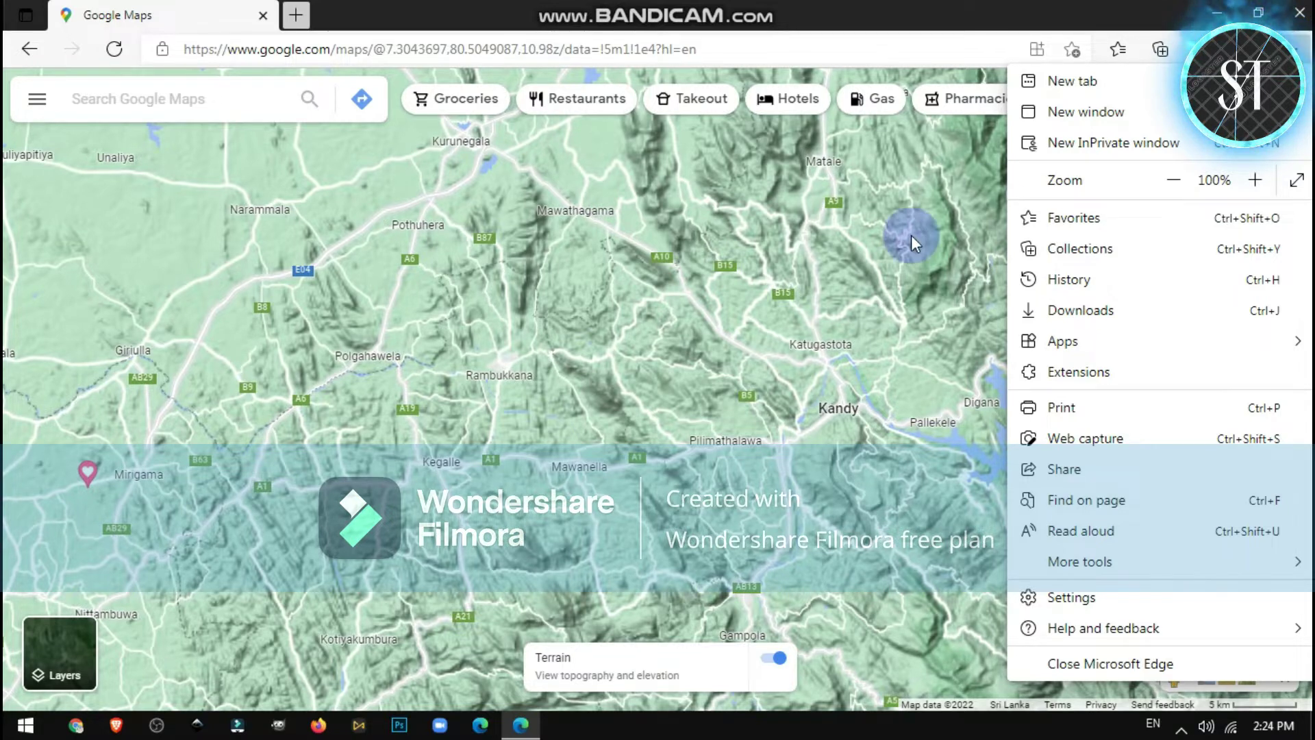
left_click(742, 306)
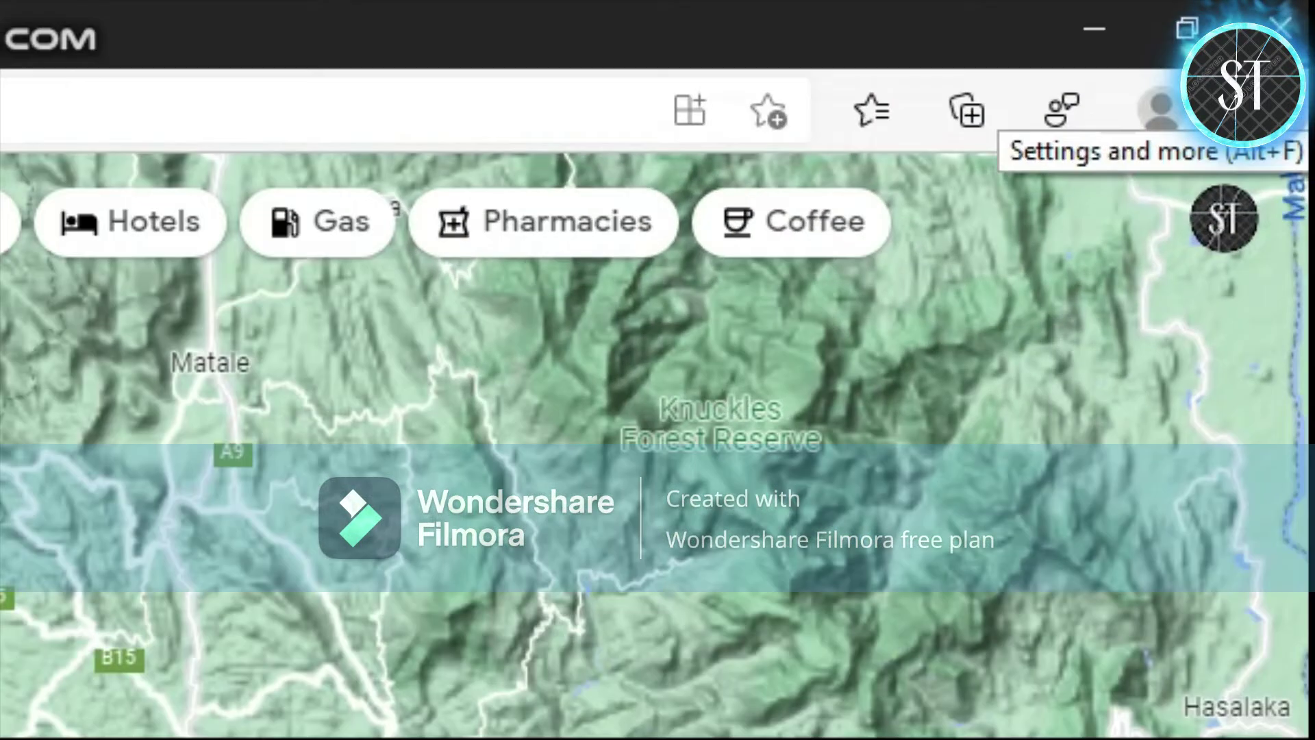
left_click(1292, 49)
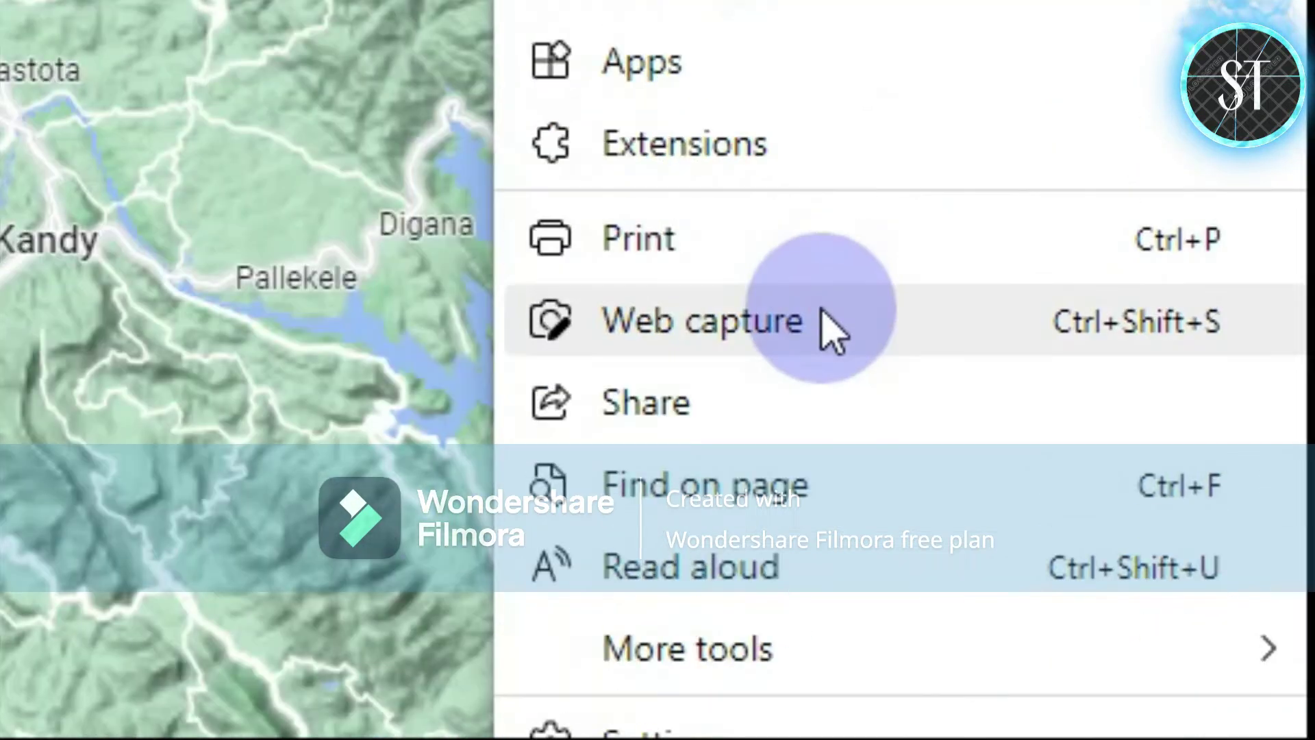
left_click(829, 322)
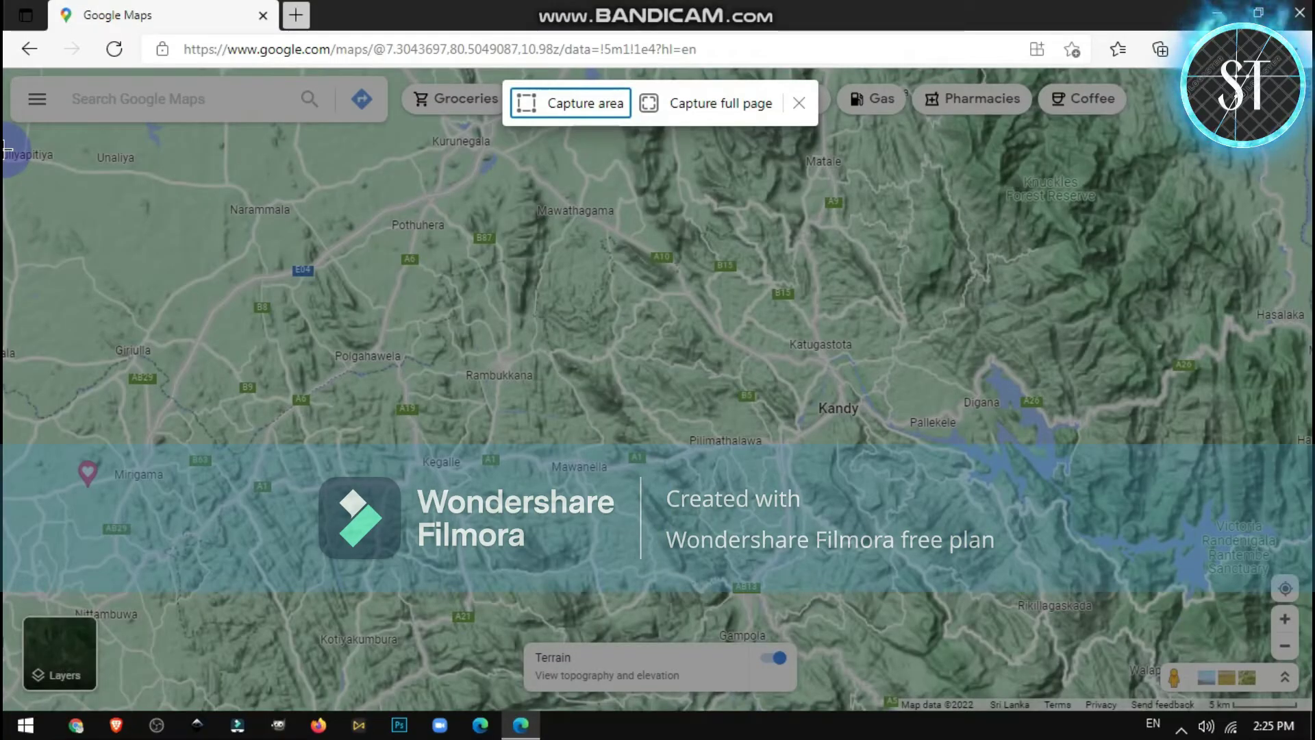
left_click_drag(7, 148, 1157, 592)
left_click(1217, 607)
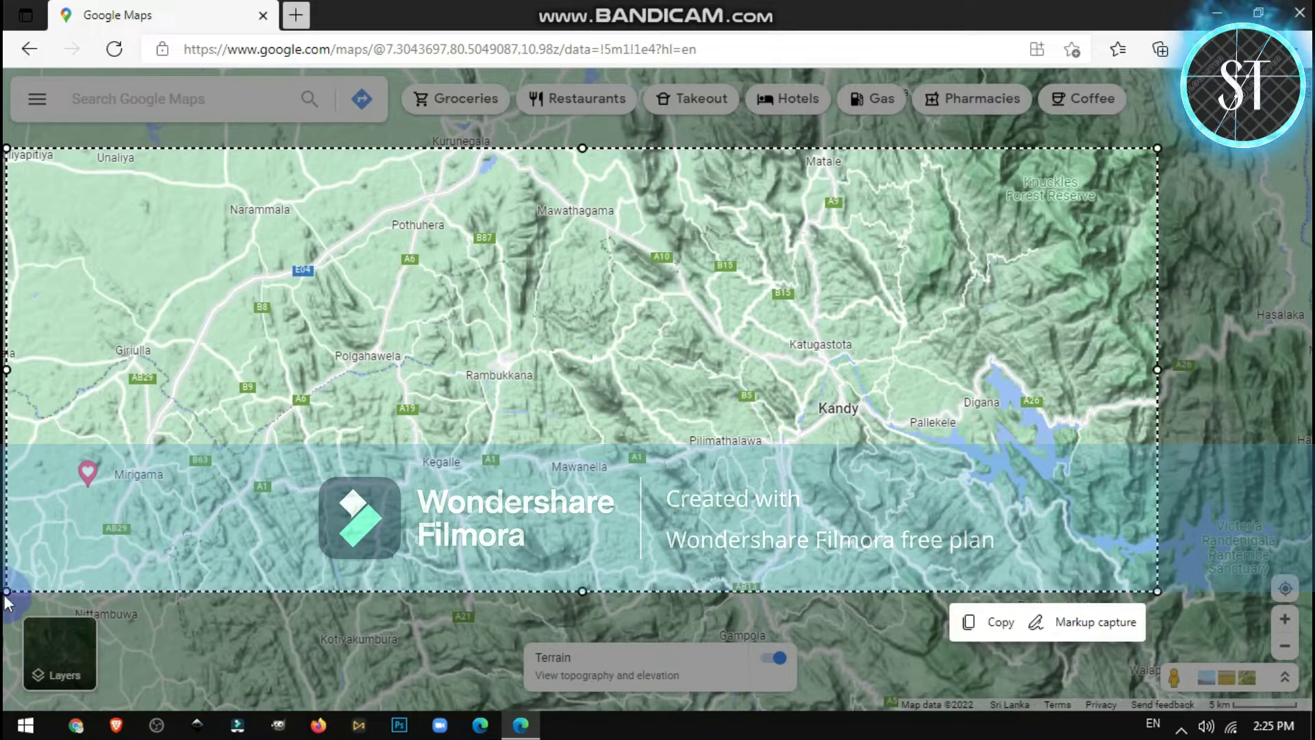
left_click_drag(7, 593, 12, 613)
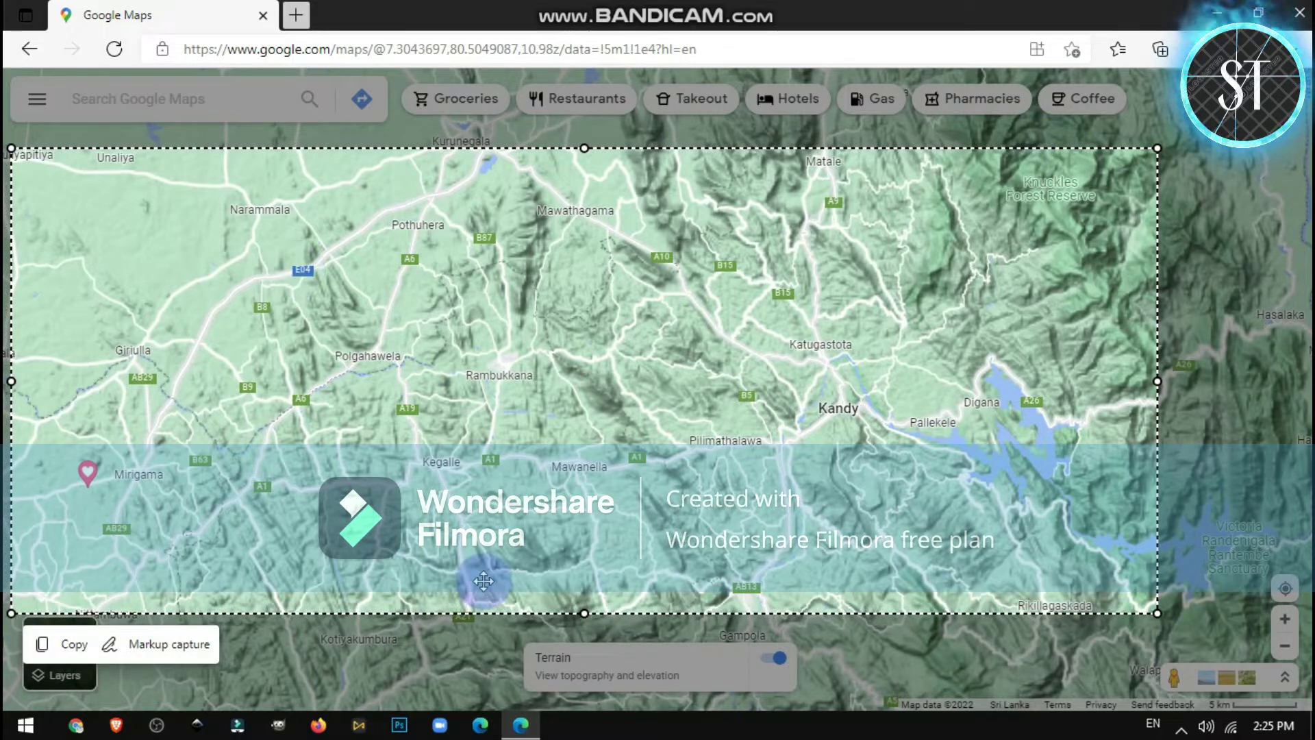
Step: Open the framed map area for markup, then save the capture as an image and show the downloaded file in its folder
left_click(138, 651)
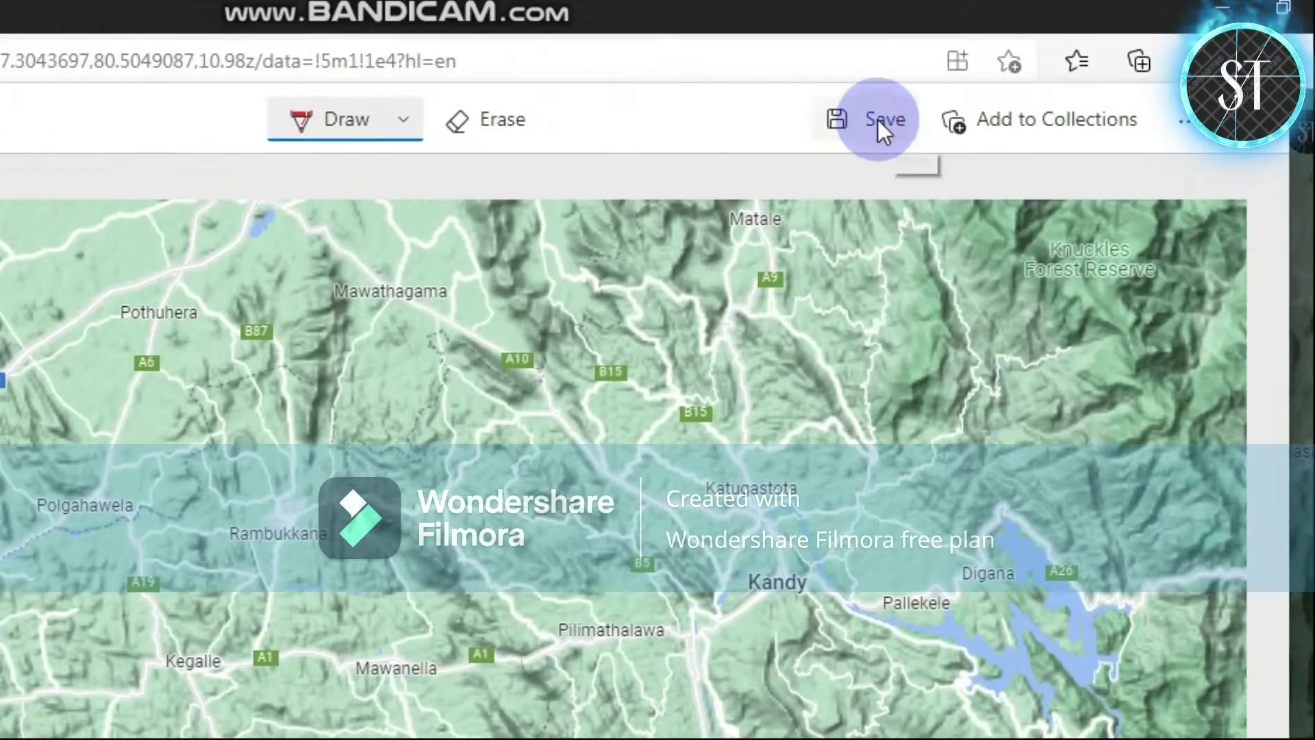
left_click(983, 90)
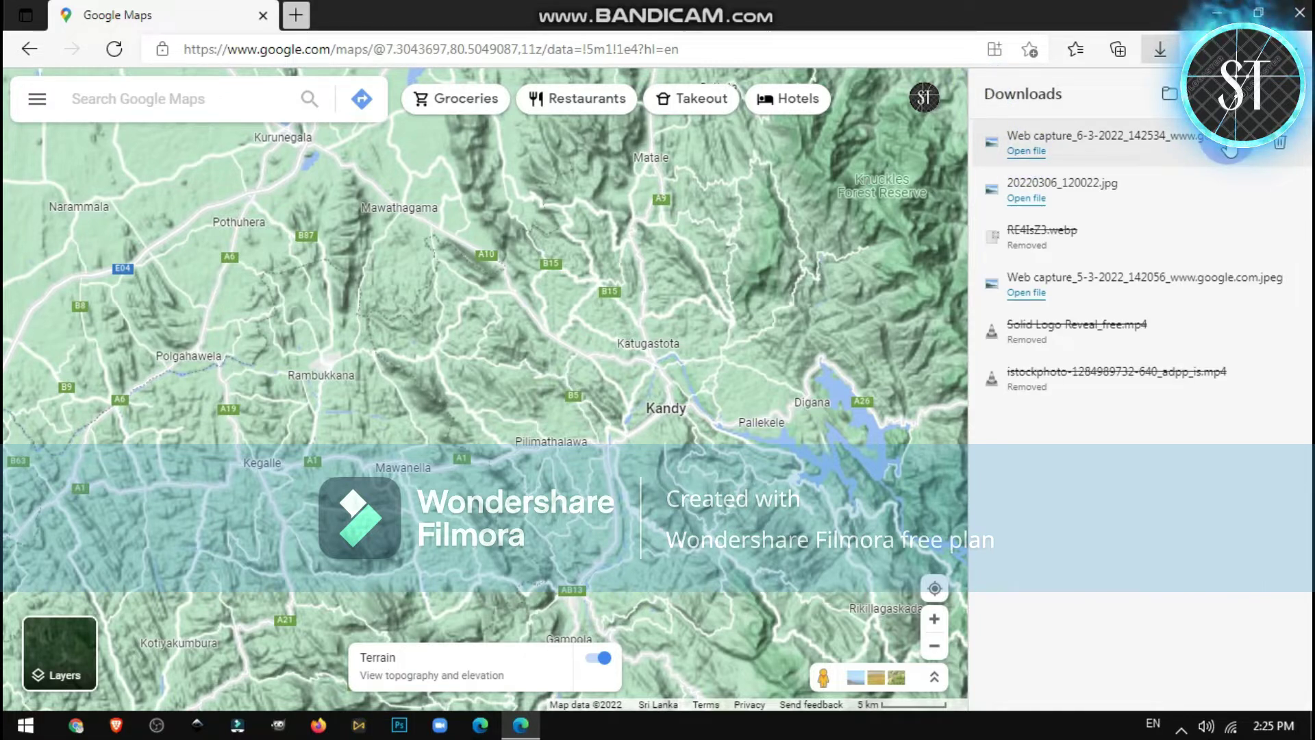
left_click(1230, 145)
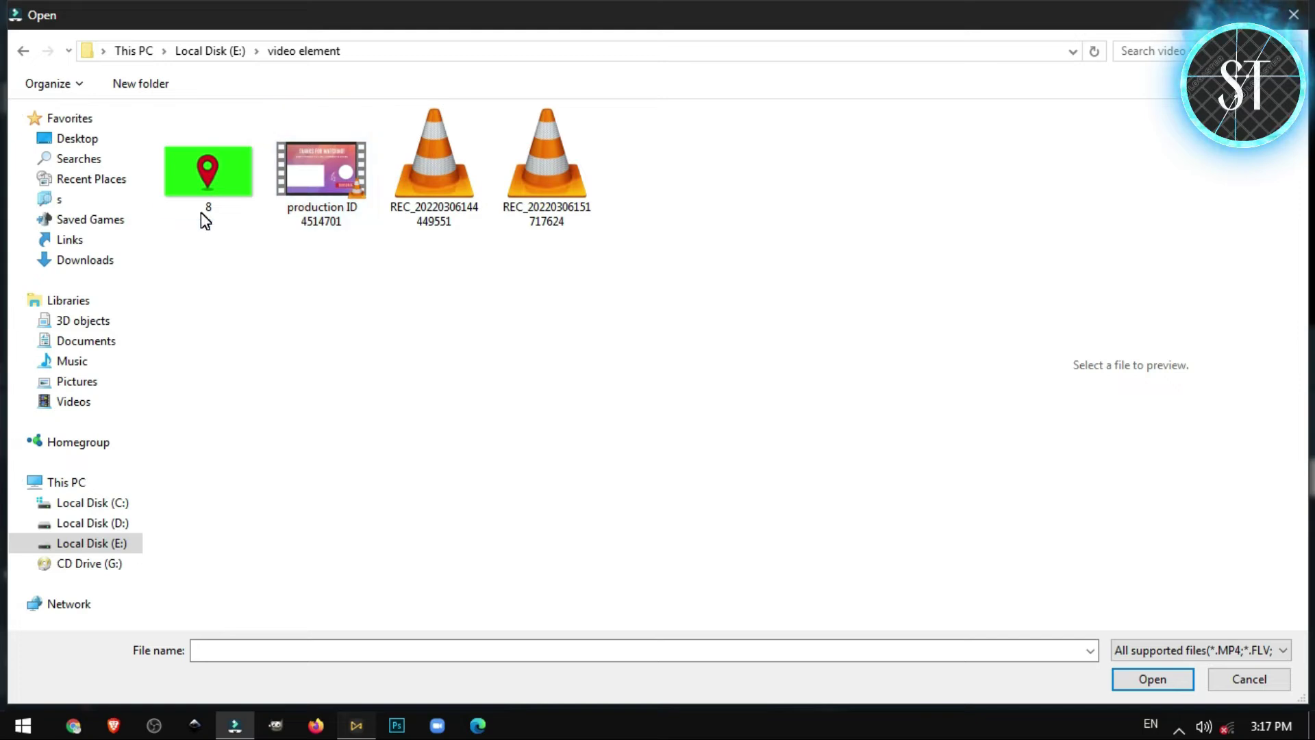
Step: Import the green-screen pin image 8 from the video element folder and the Web capture_6-3-2022_142534_www.google.com image from Downloads
left_click(200, 181)
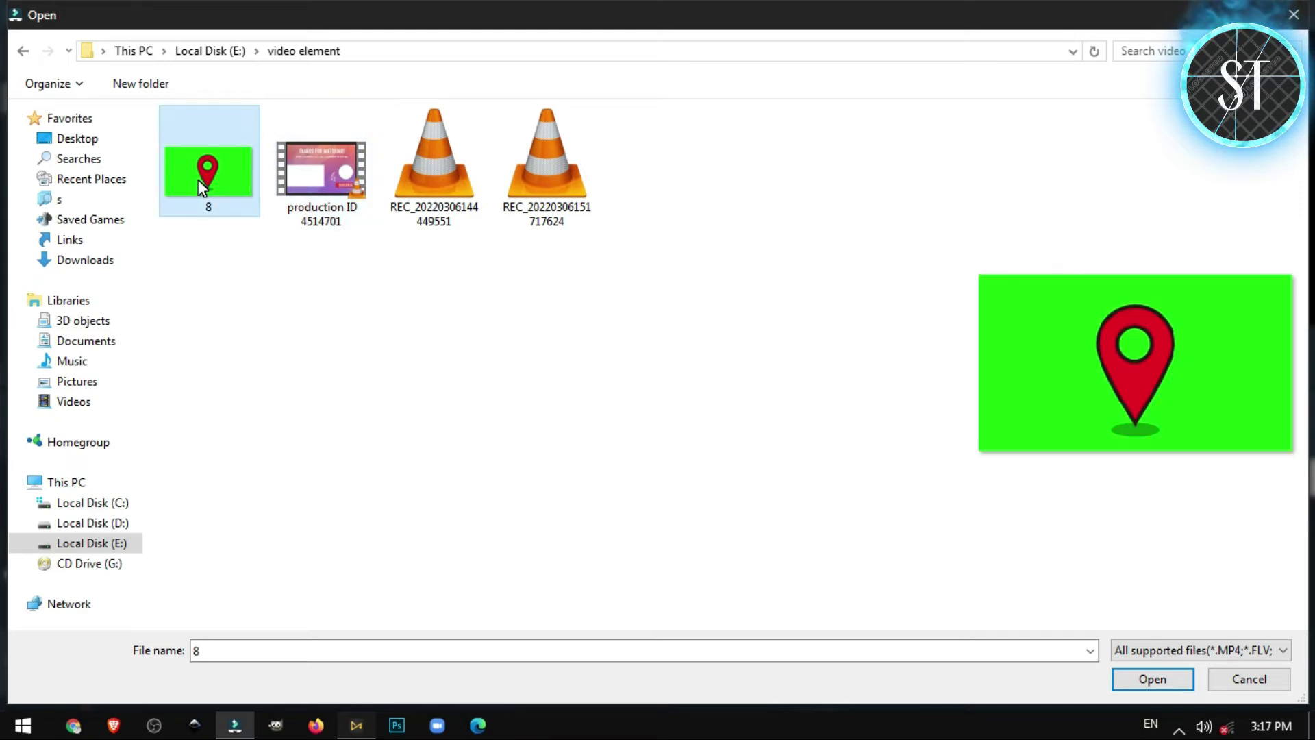
left_click(1133, 681)
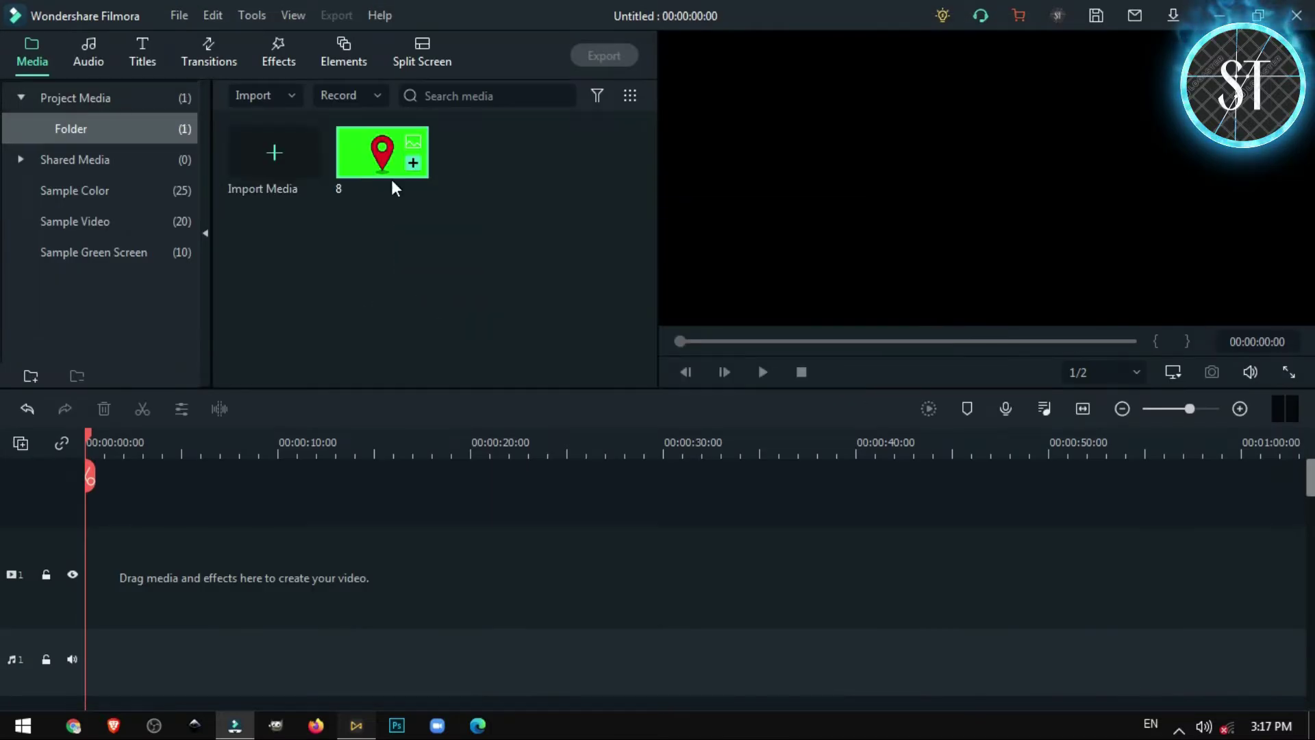
left_click(257, 151)
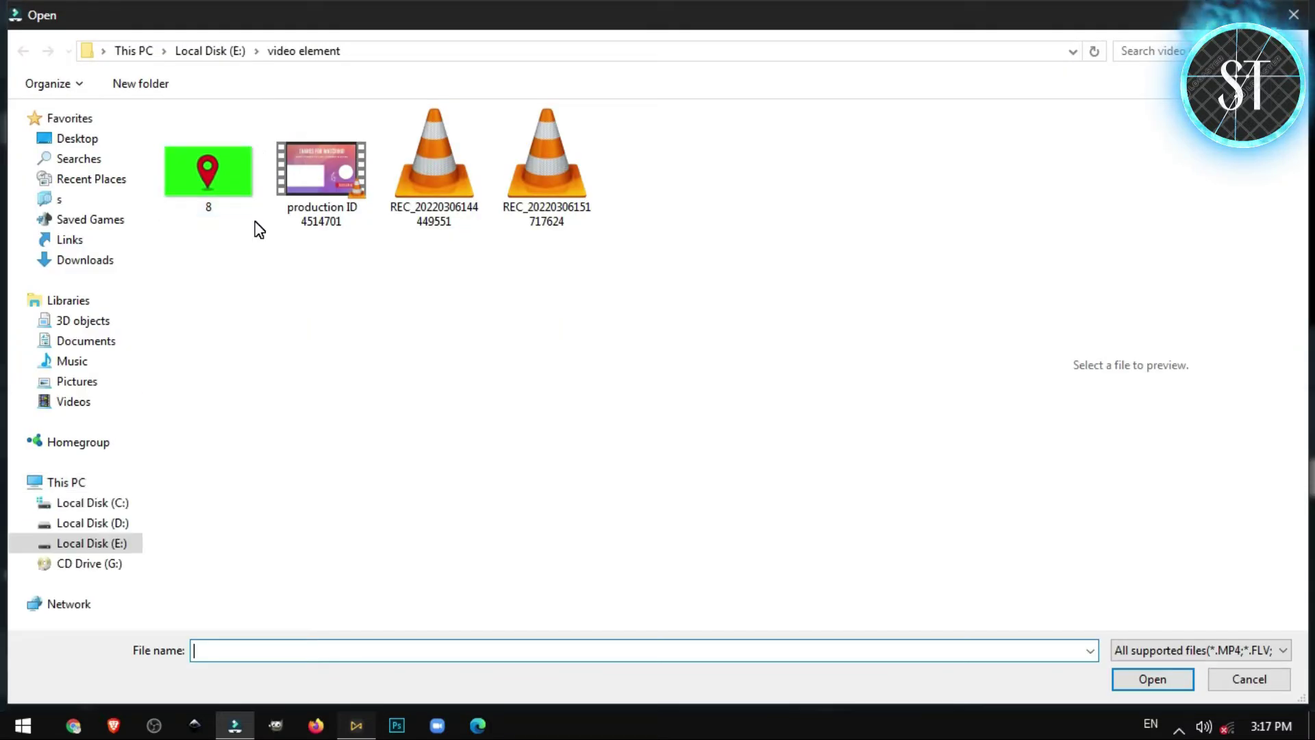
left_click(91, 265)
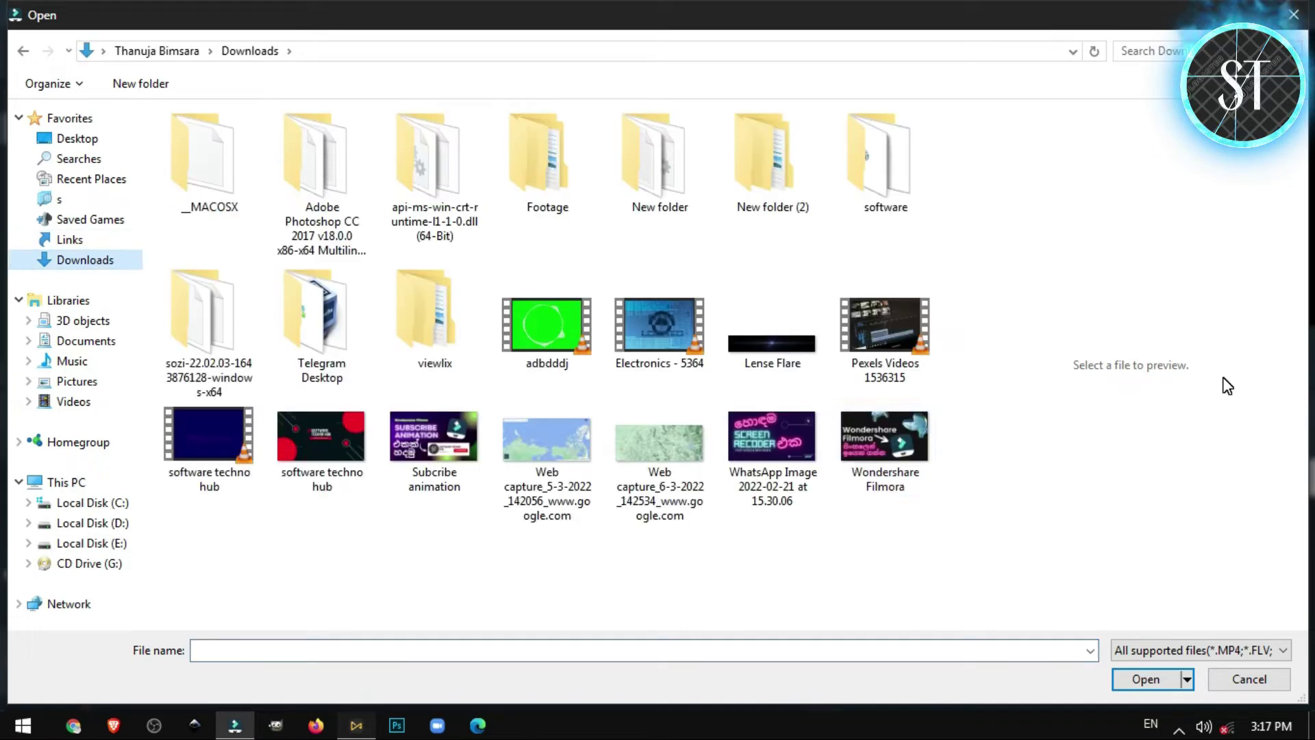
double_click(676, 431)
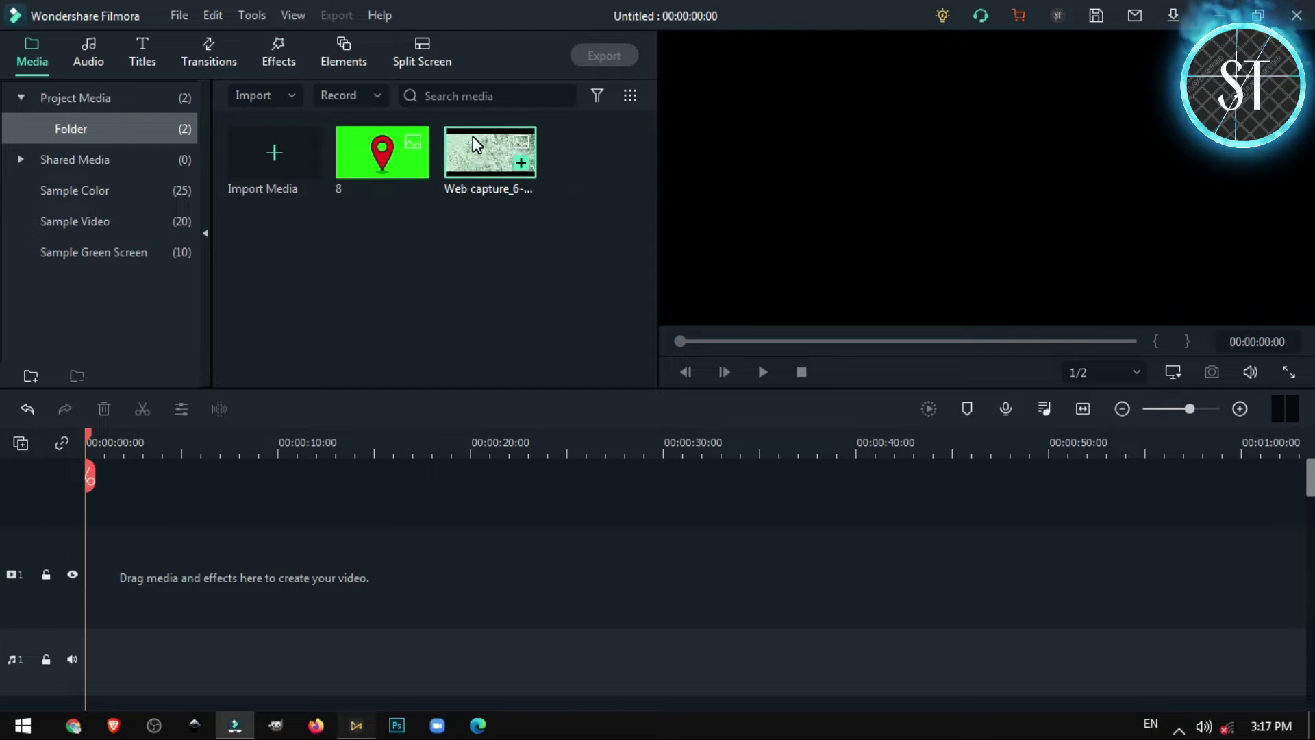
Step: Place the map capture at the start of video track 1 and extend the clip to 00:00:09:15
left_click(522, 163)
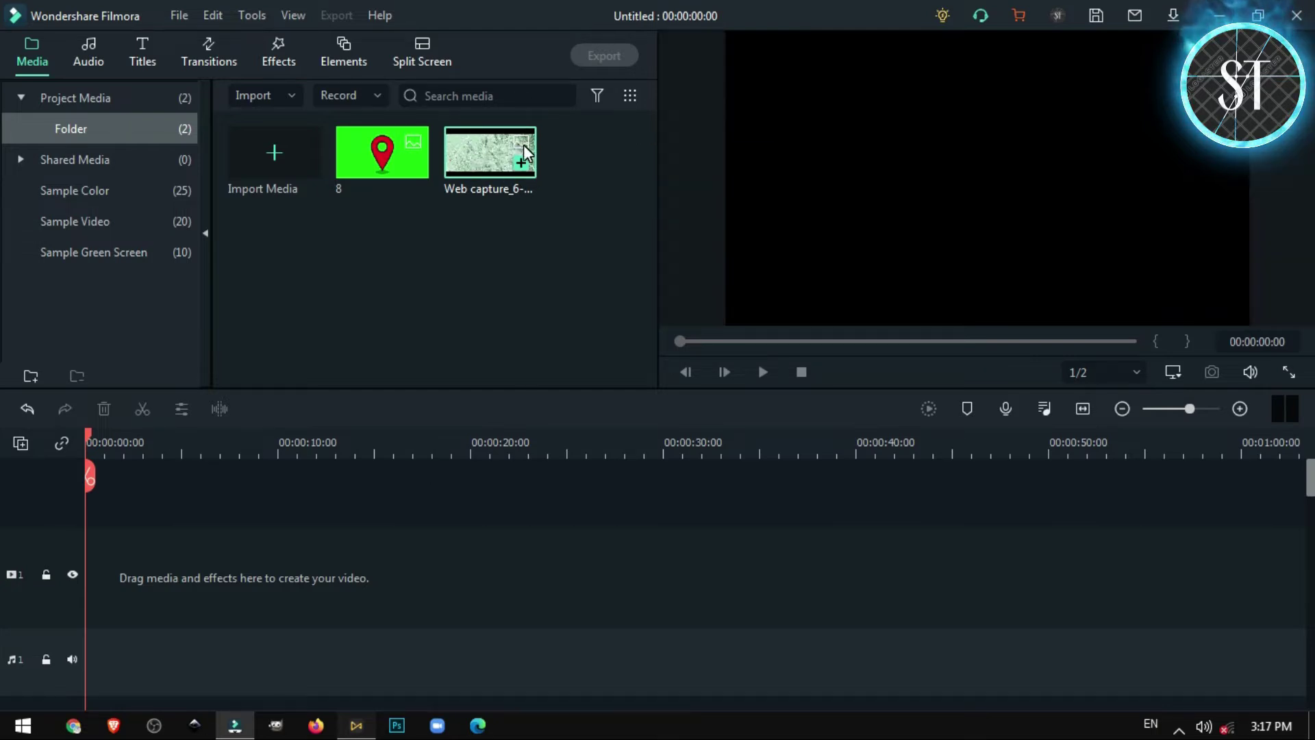
left_click_drag(442, 541, 97, 659)
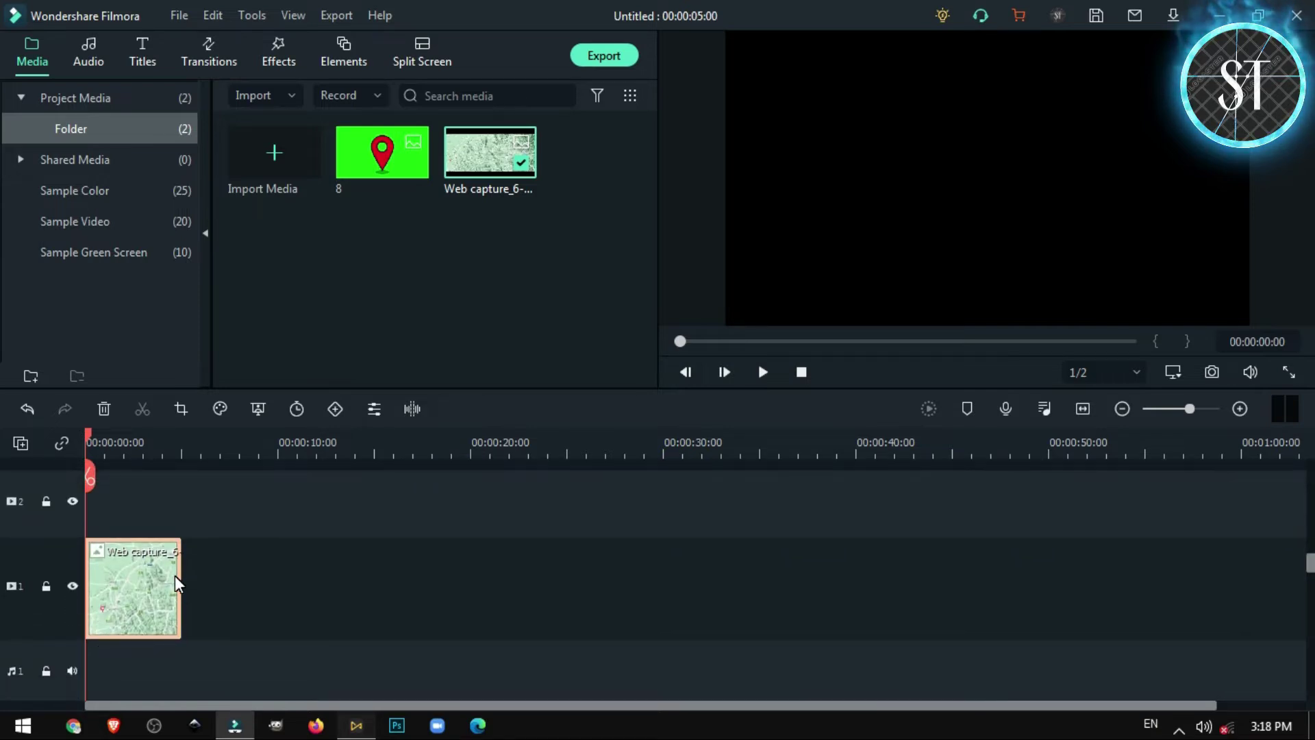
left_click_drag(178, 573, 269, 569)
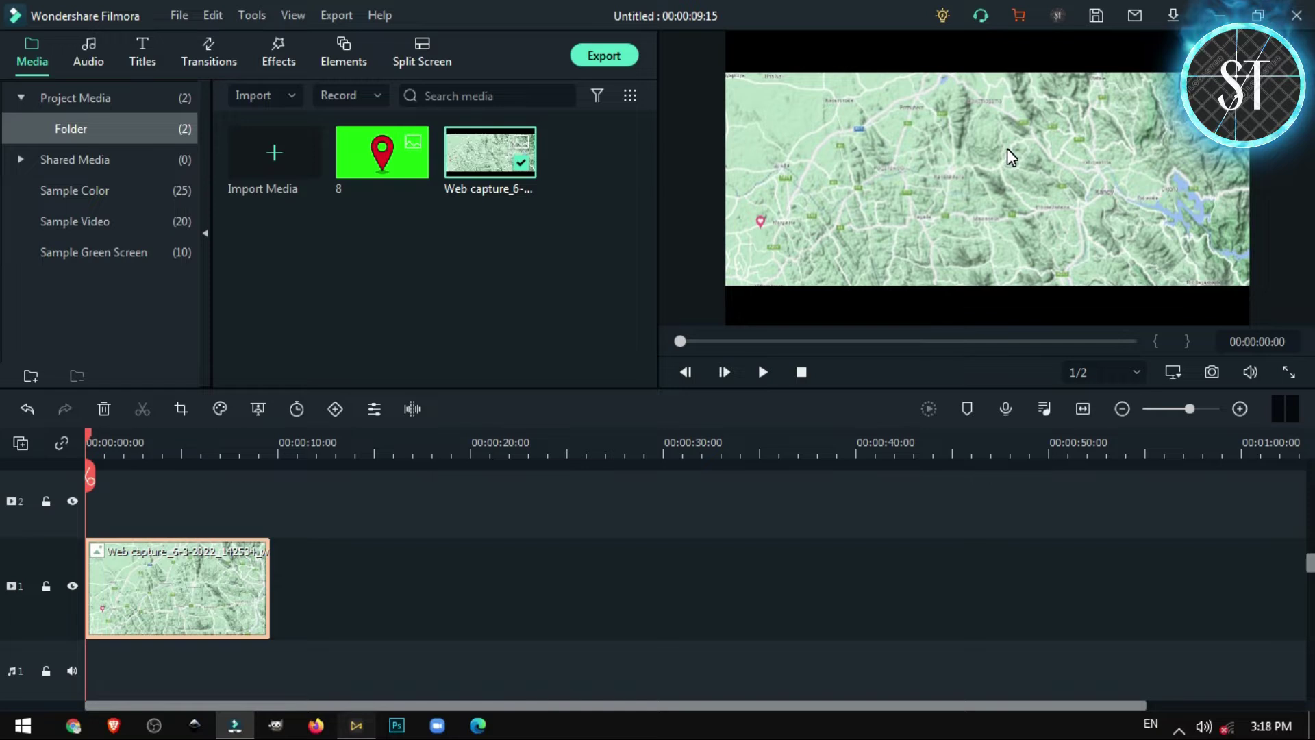
Step: Enlarge the map image until it fills the whole frame and shift it so Mirigama and Kandy sit near opposite edges
left_click(740, 282)
left_click_drag(725, 287, 661, 324)
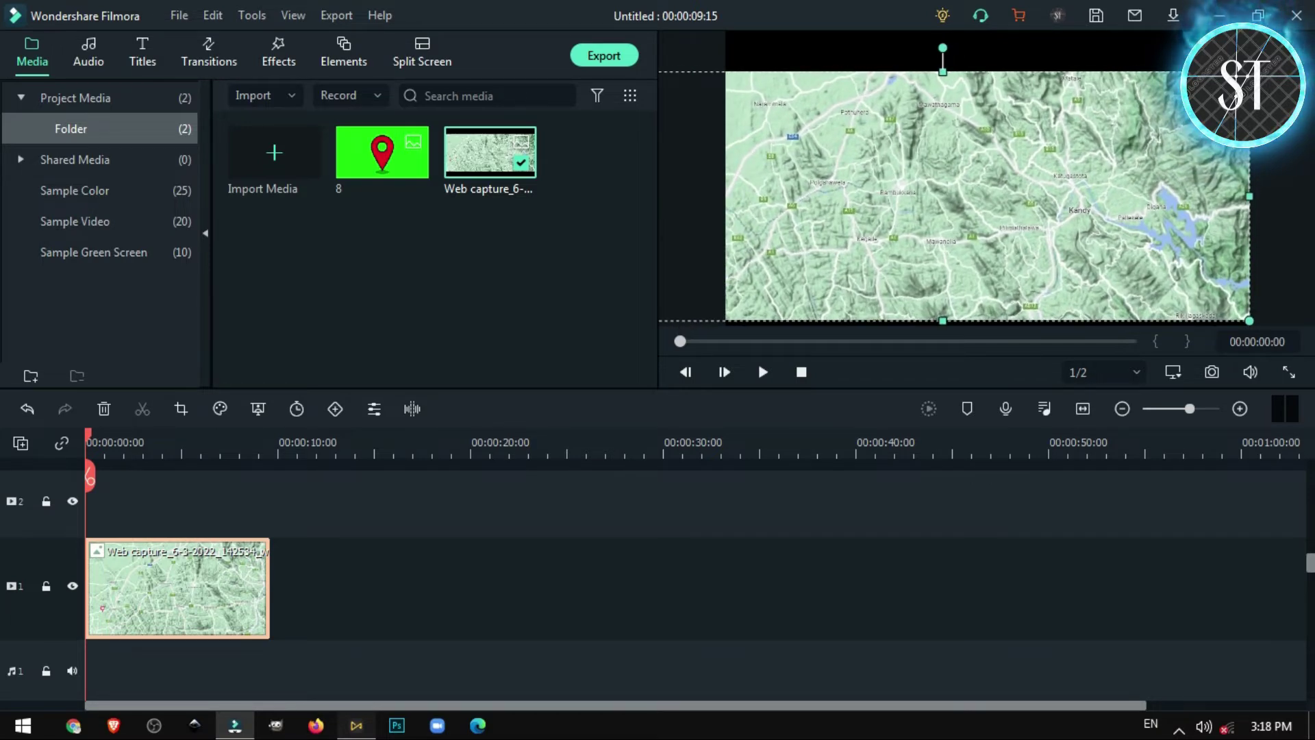
left_click_drag(1249, 72, 1314, 28)
left_click_drag(1082, 147, 1141, 158)
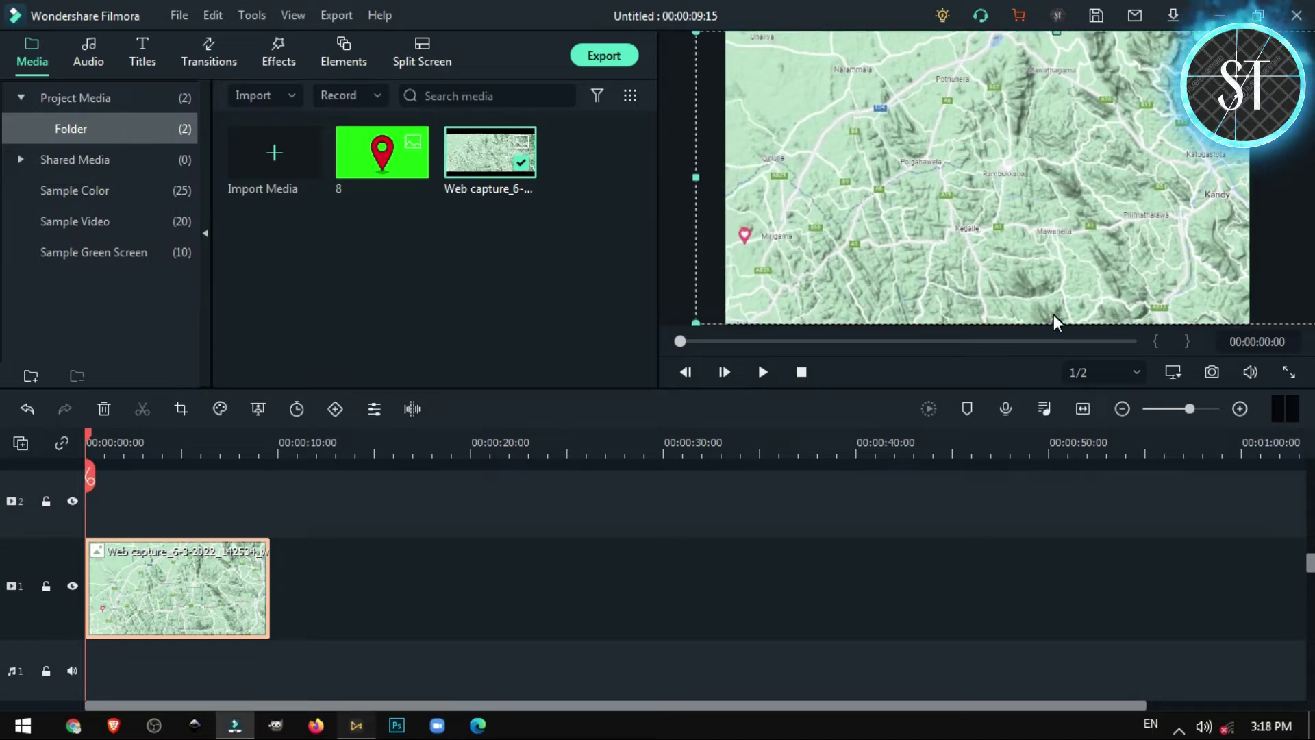
left_click_drag(1056, 324, 1058, 326)
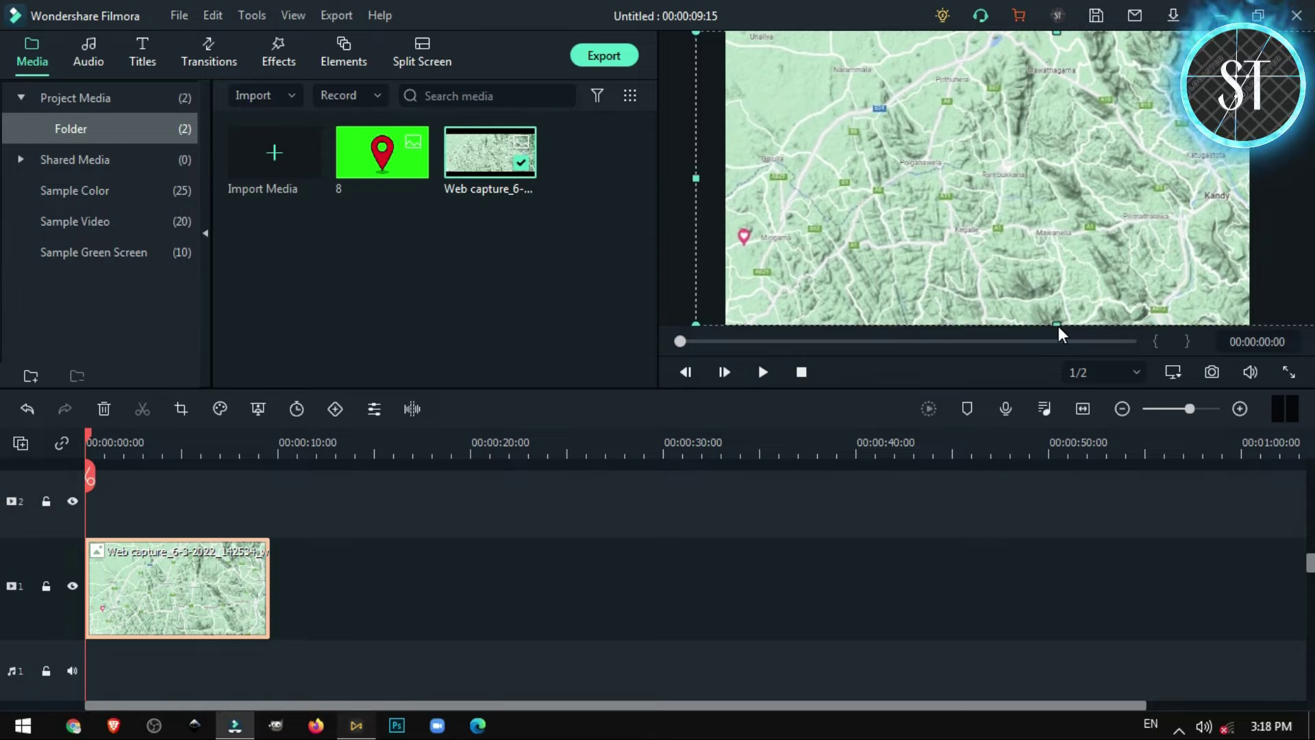
left_click(470, 487)
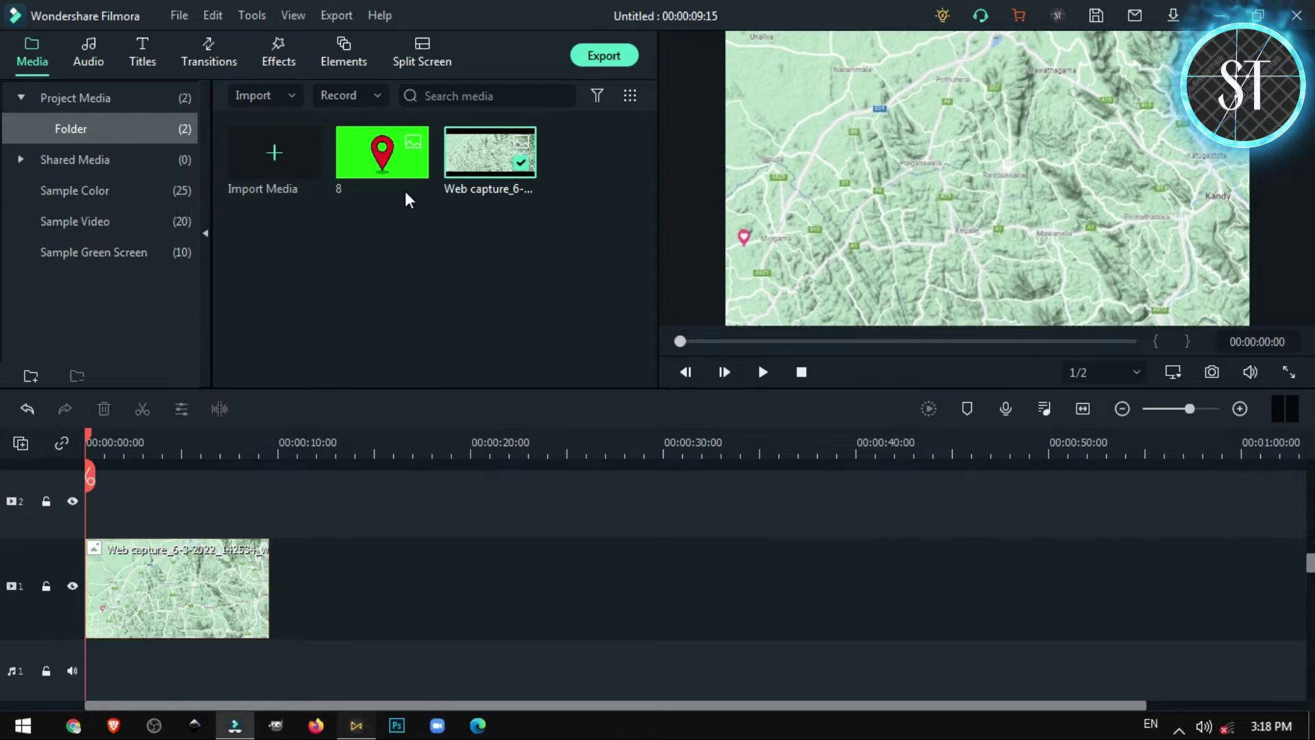
Step: Add the pin image 8 to video track 2 from about 00:00:00:14 and extend it to the end of the map clip
left_click(333, 151)
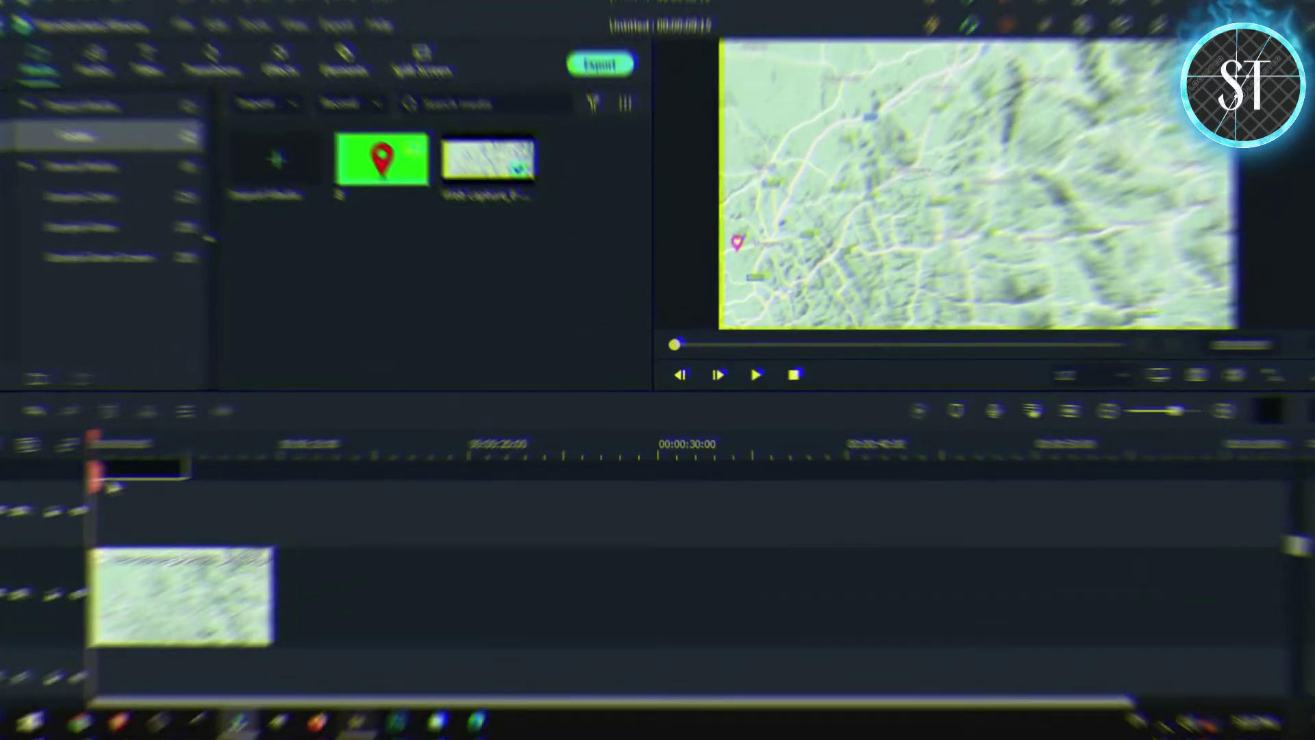
left_click_drag(104, 487, 106, 488)
left_click_drag(922, 448, 1123, 446)
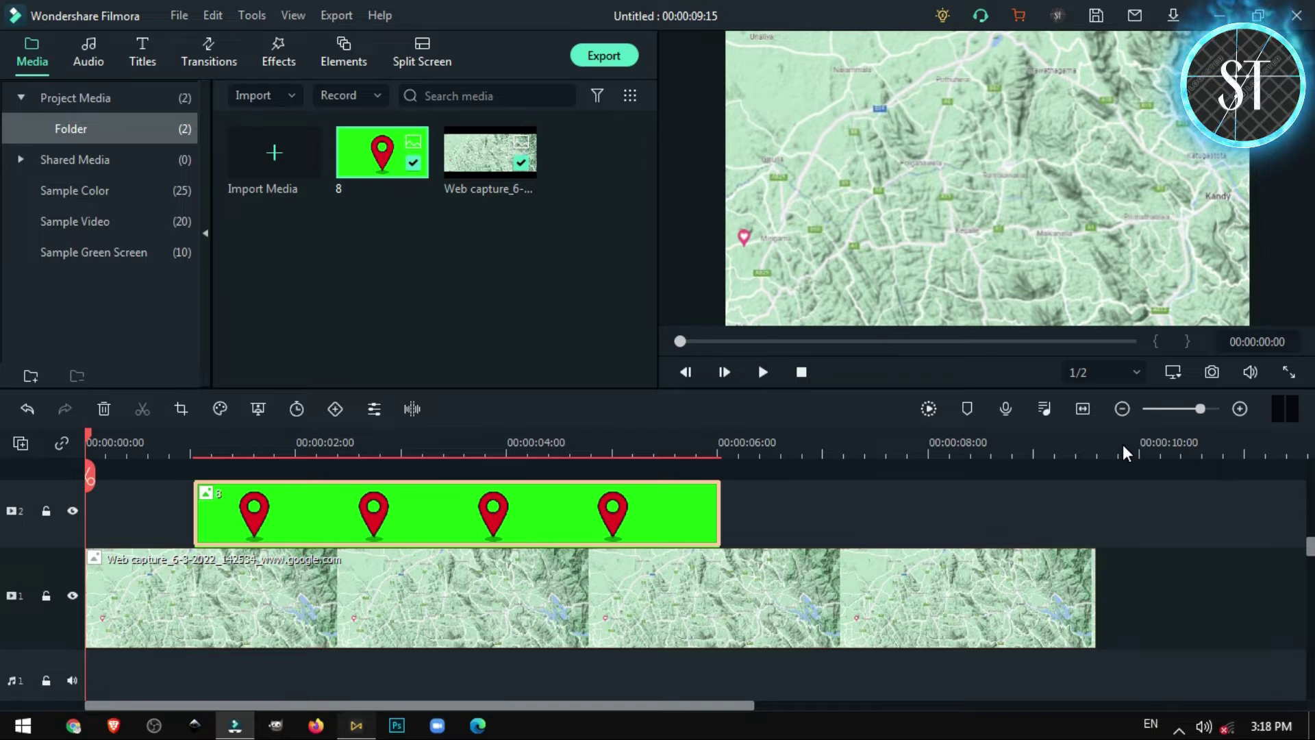
left_click_drag(285, 506, 215, 522)
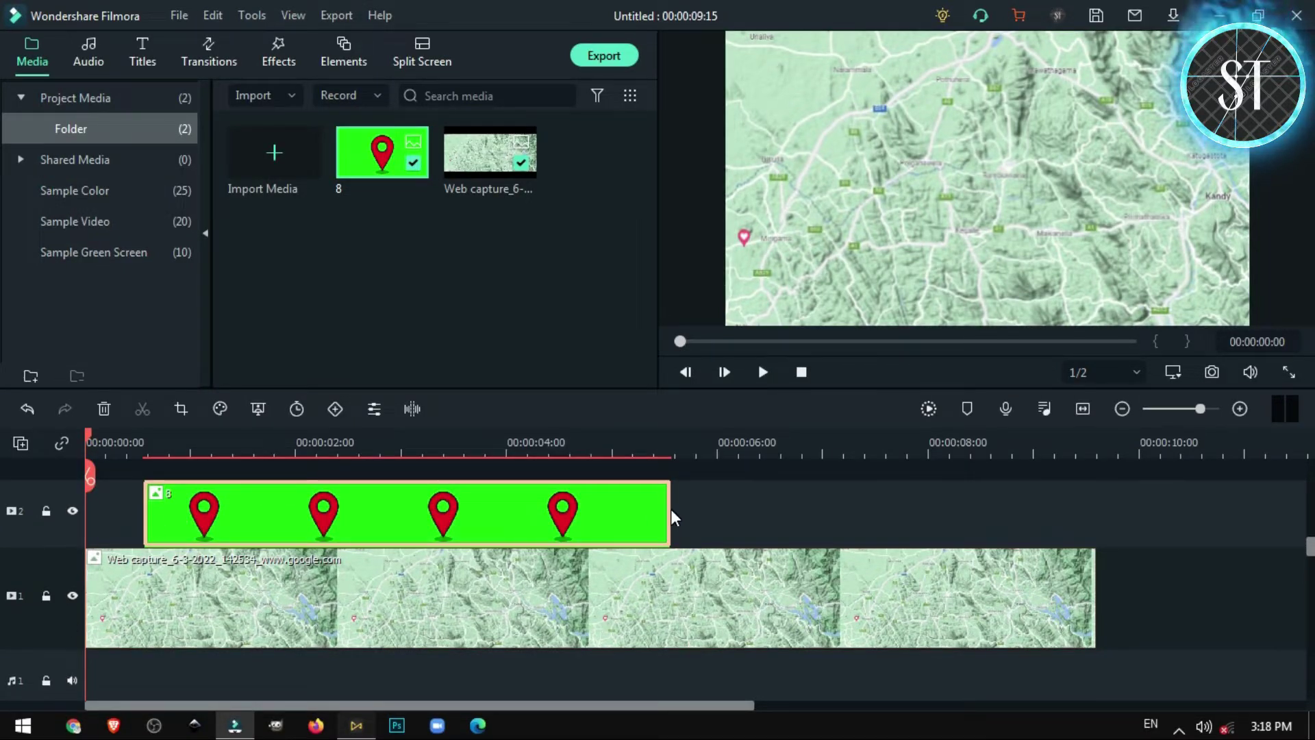
left_click_drag(669, 510, 1098, 563)
scroll(1099, 557, "up", 3)
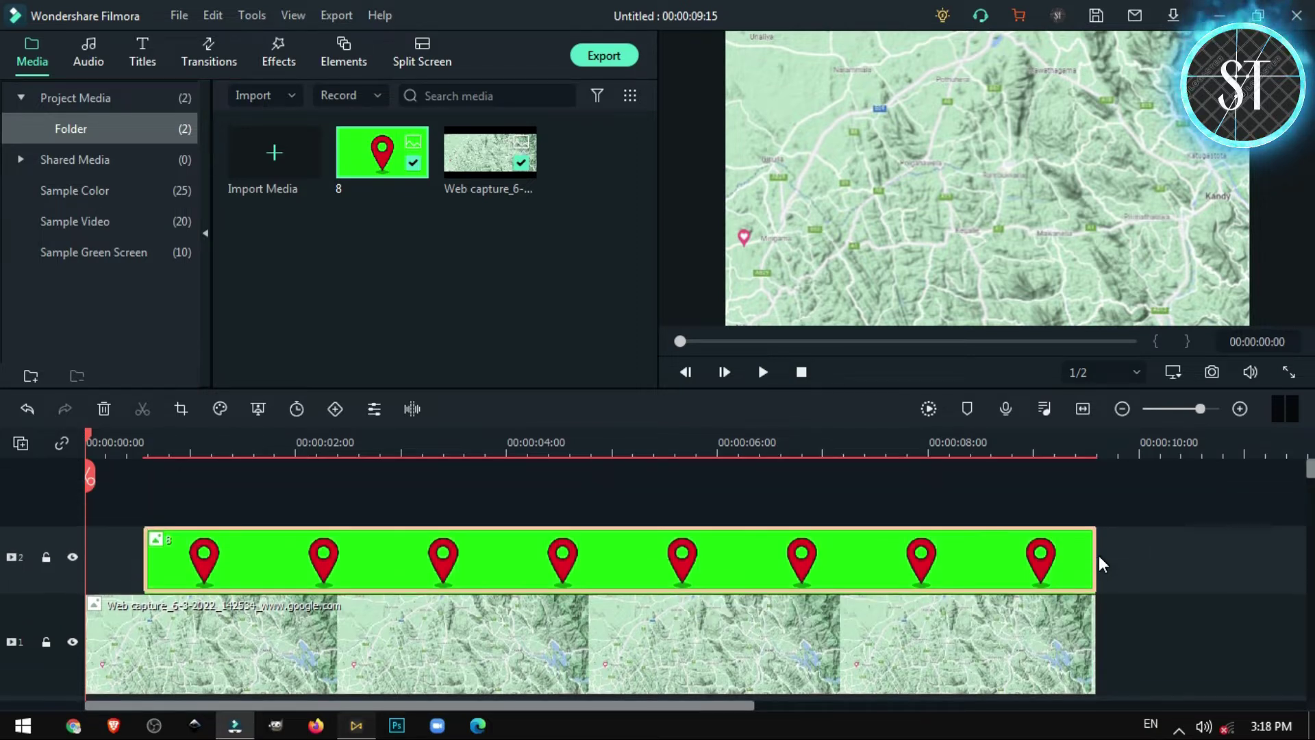
scroll(1099, 556, "down", 2)
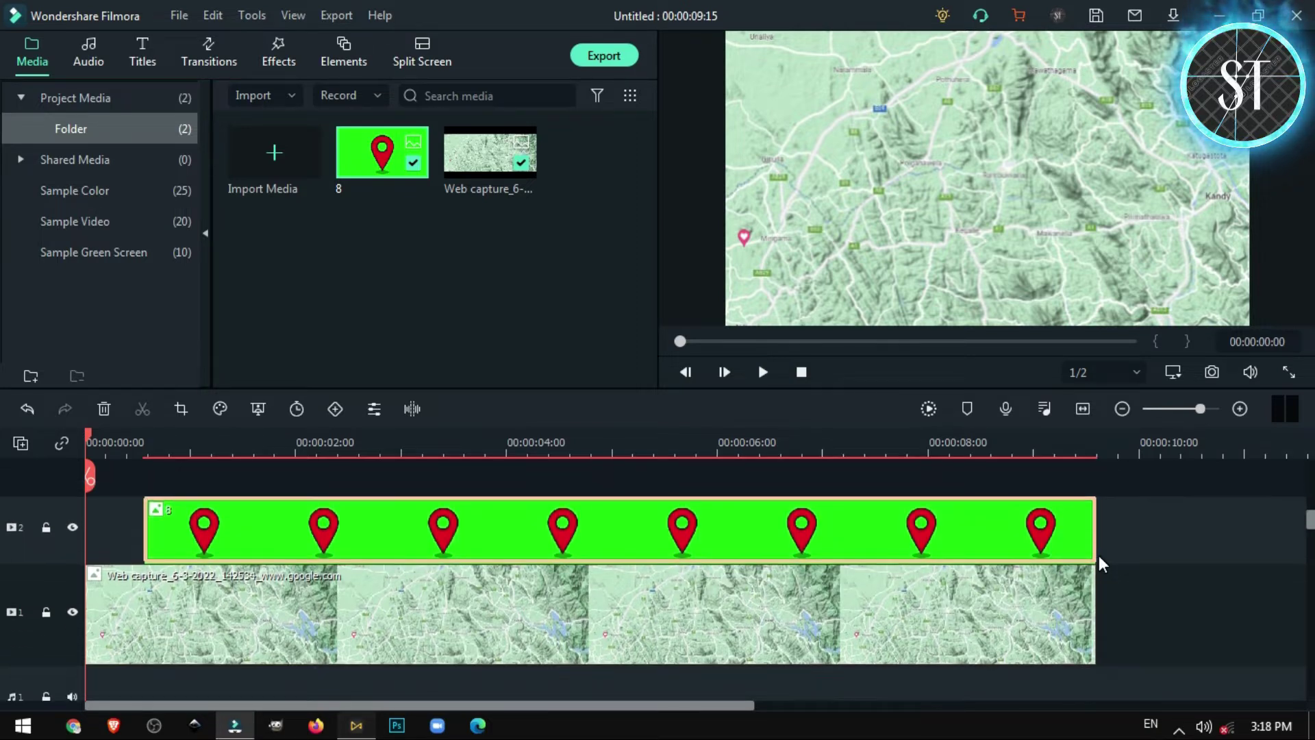
Step: Add the downloaded Credit 1 title to video track 3, aligned with the start of the pin clip
left_click(153, 59)
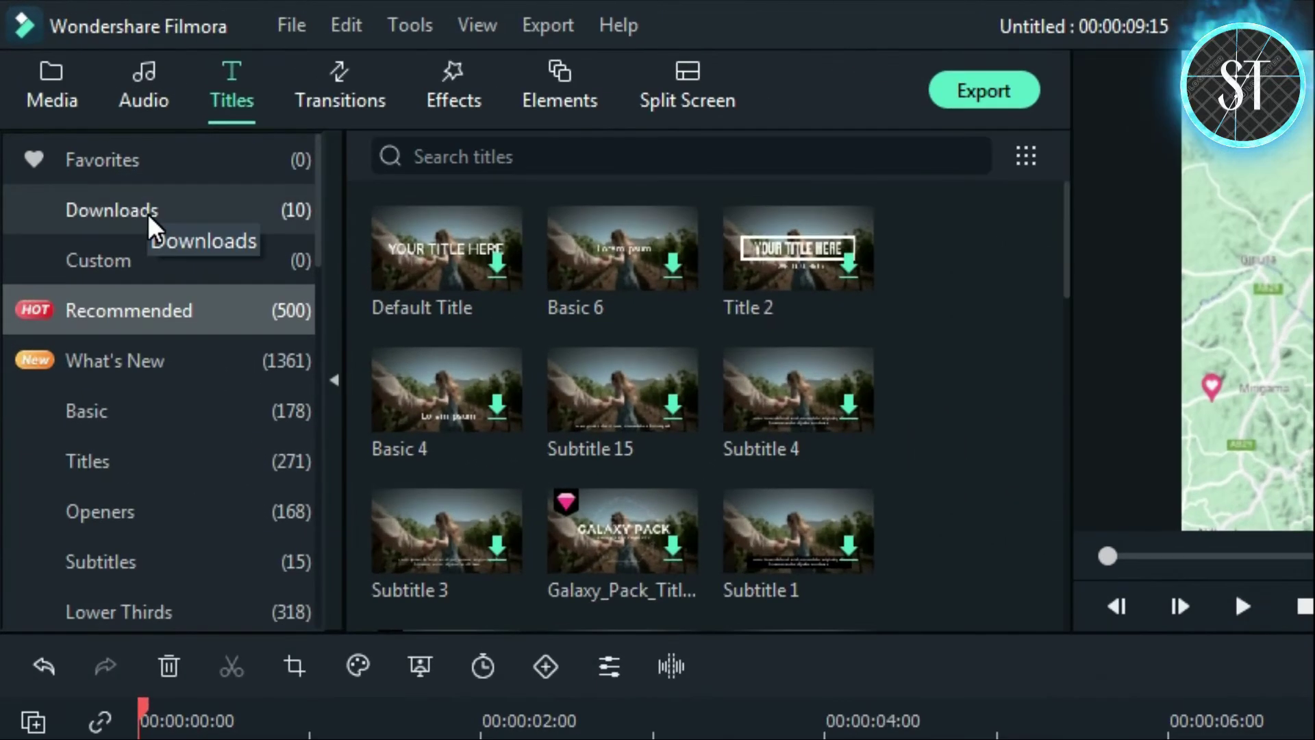
left_click(146, 205)
left_click(646, 543)
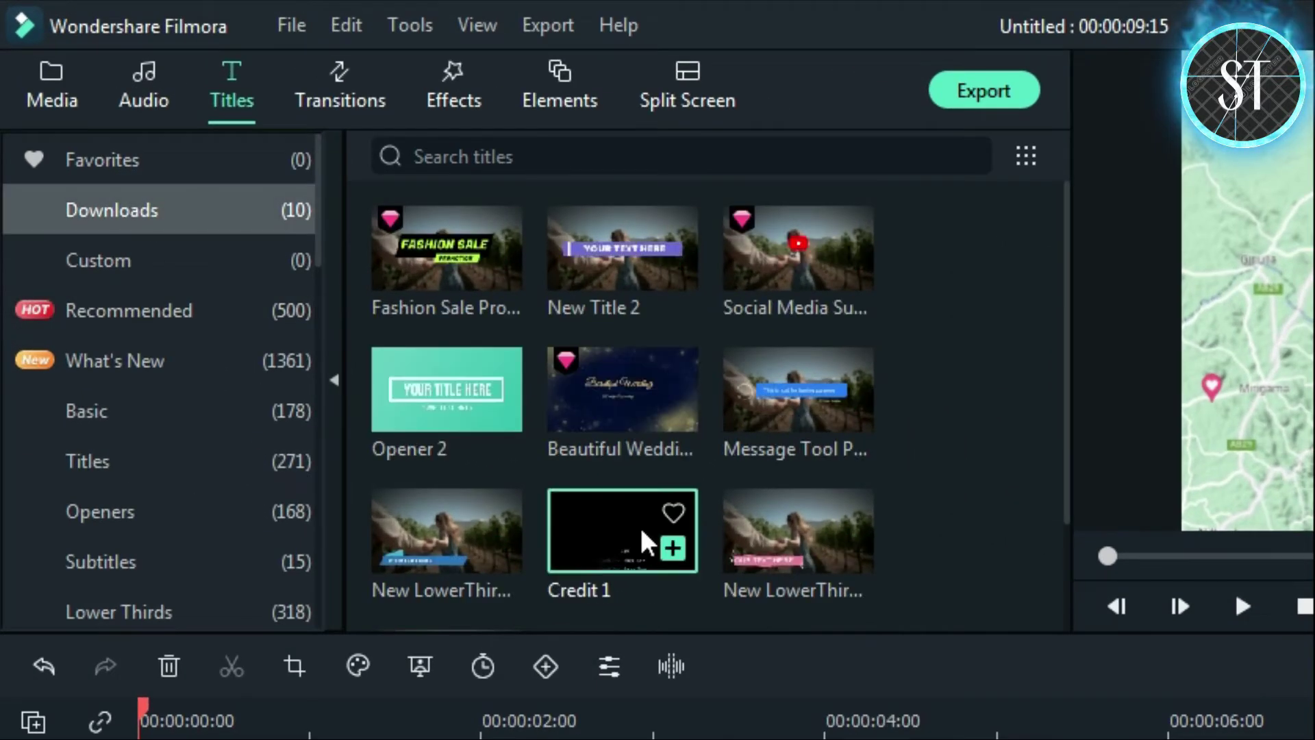
left_click_drag(646, 542, 156, 467)
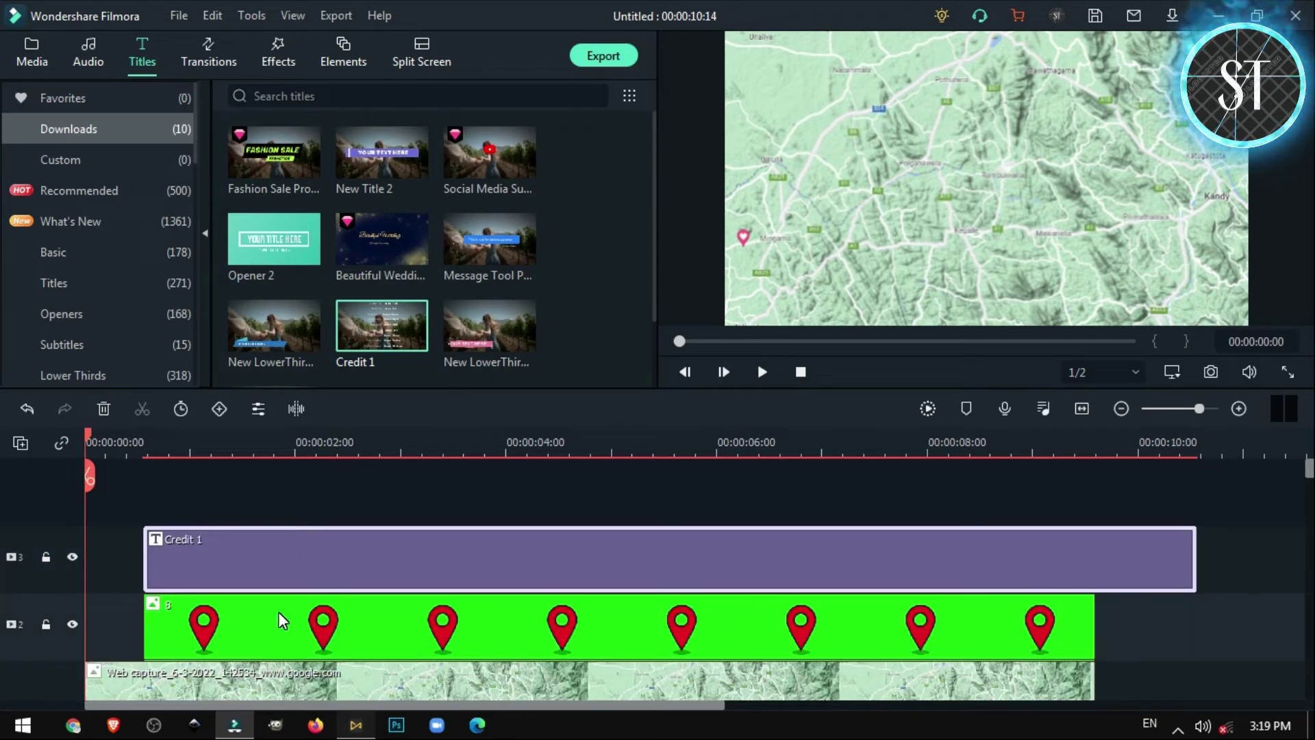
Step: Split the Credit 1 title at 00:00:09:15 and delete the part extending past the pin clip
left_click(1099, 450)
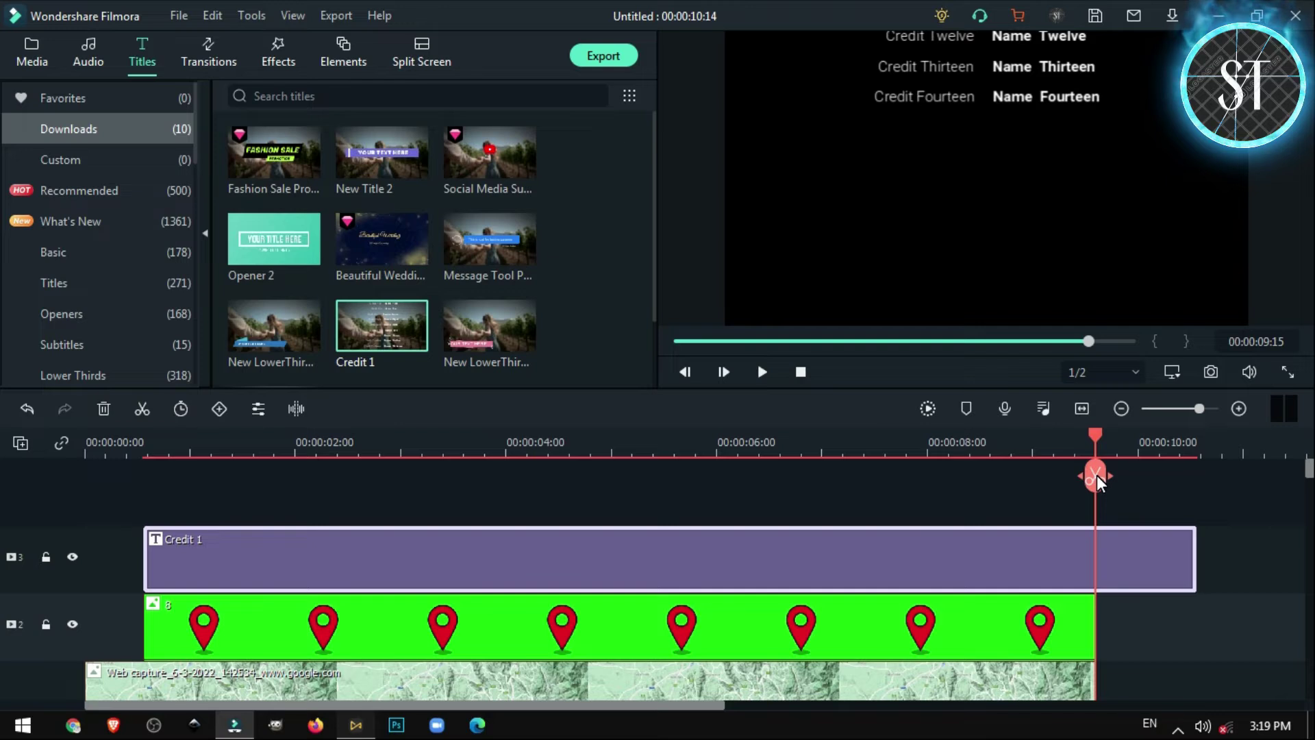
left_click(1096, 475)
key("Delete")
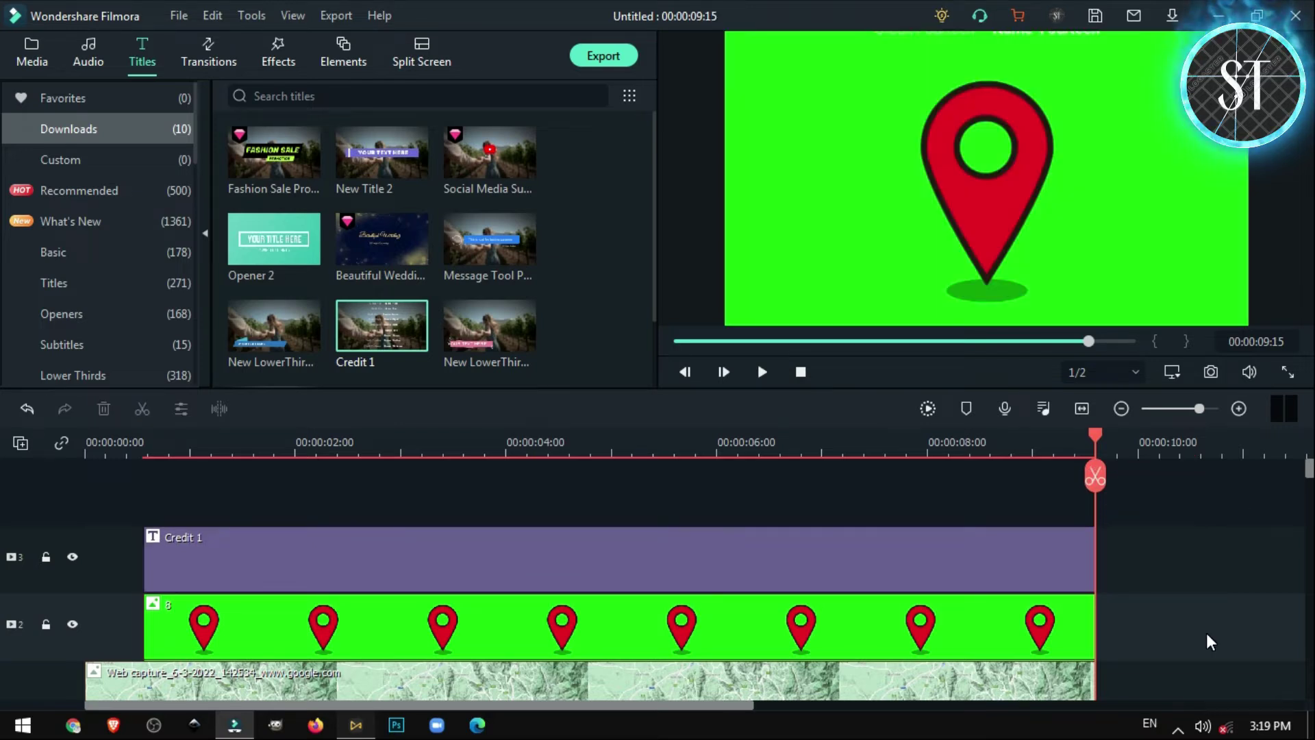
left_click(804, 555)
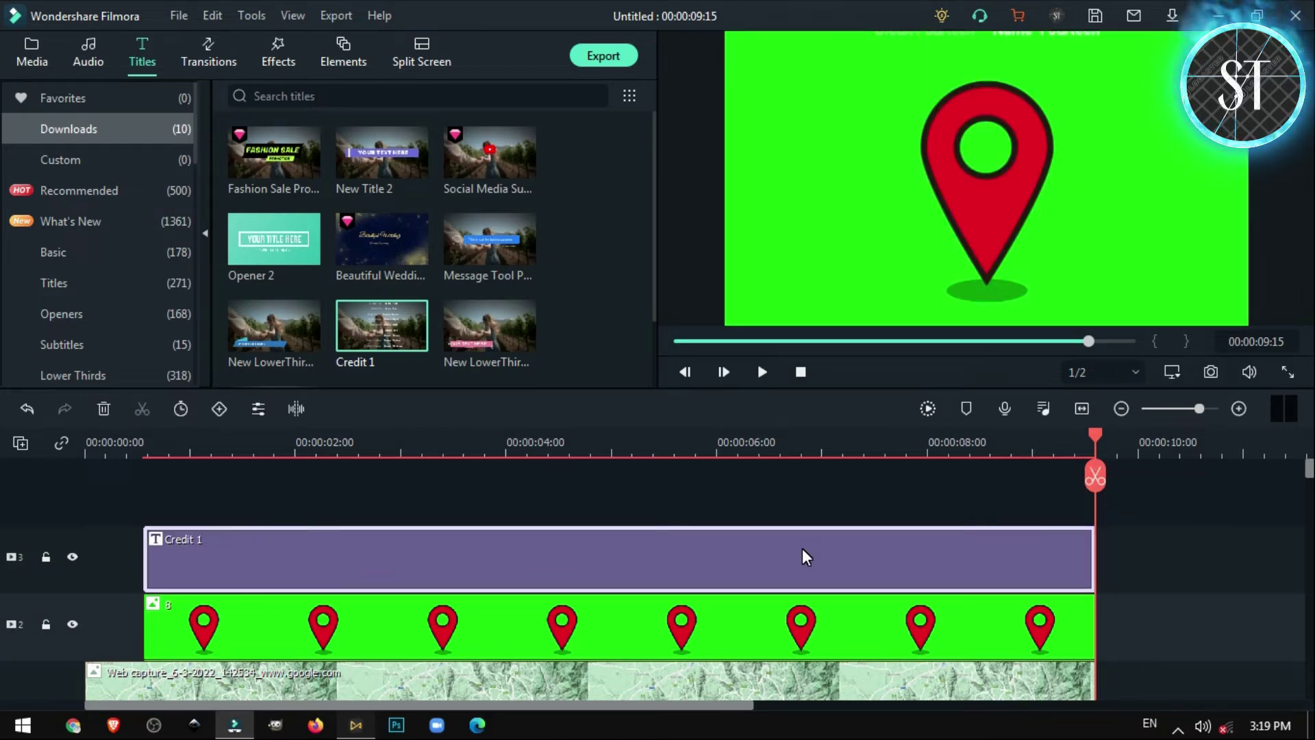
Step: Enable Chroma Key on the pin clip to remove its green background
left_click(473, 596)
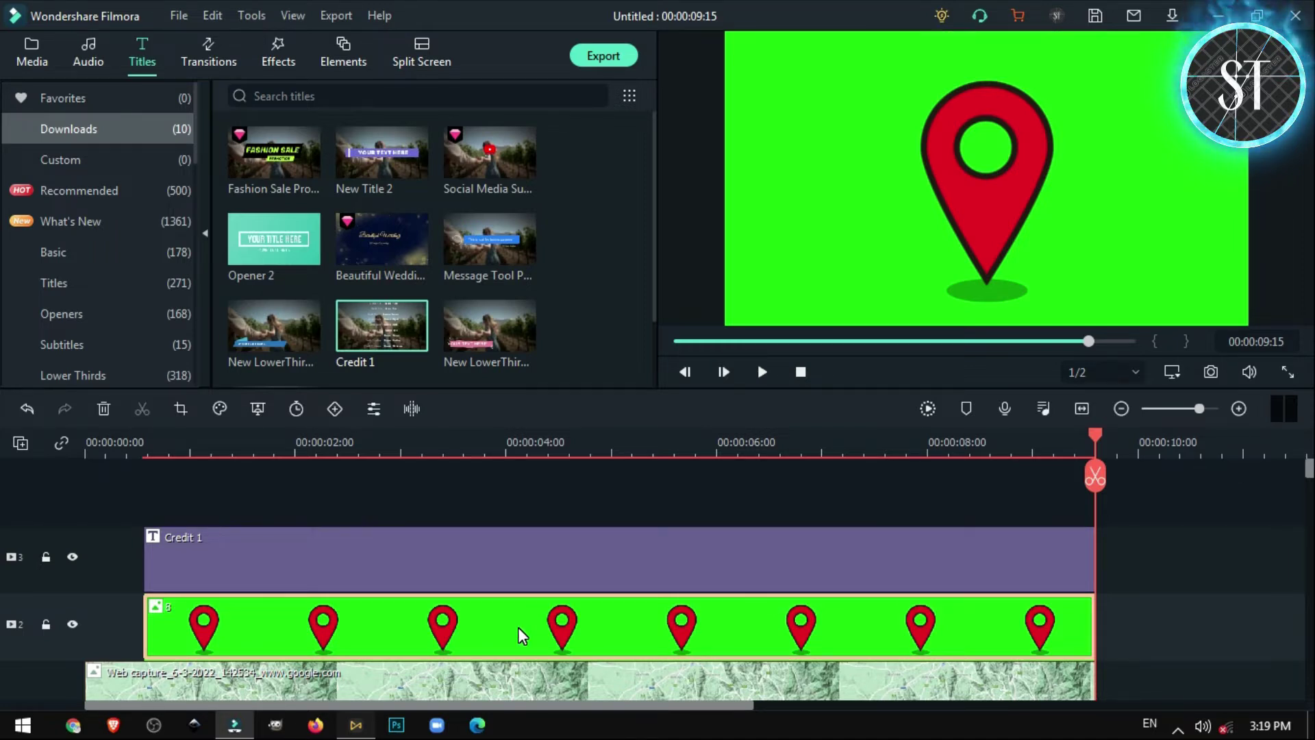
double_click(607, 643)
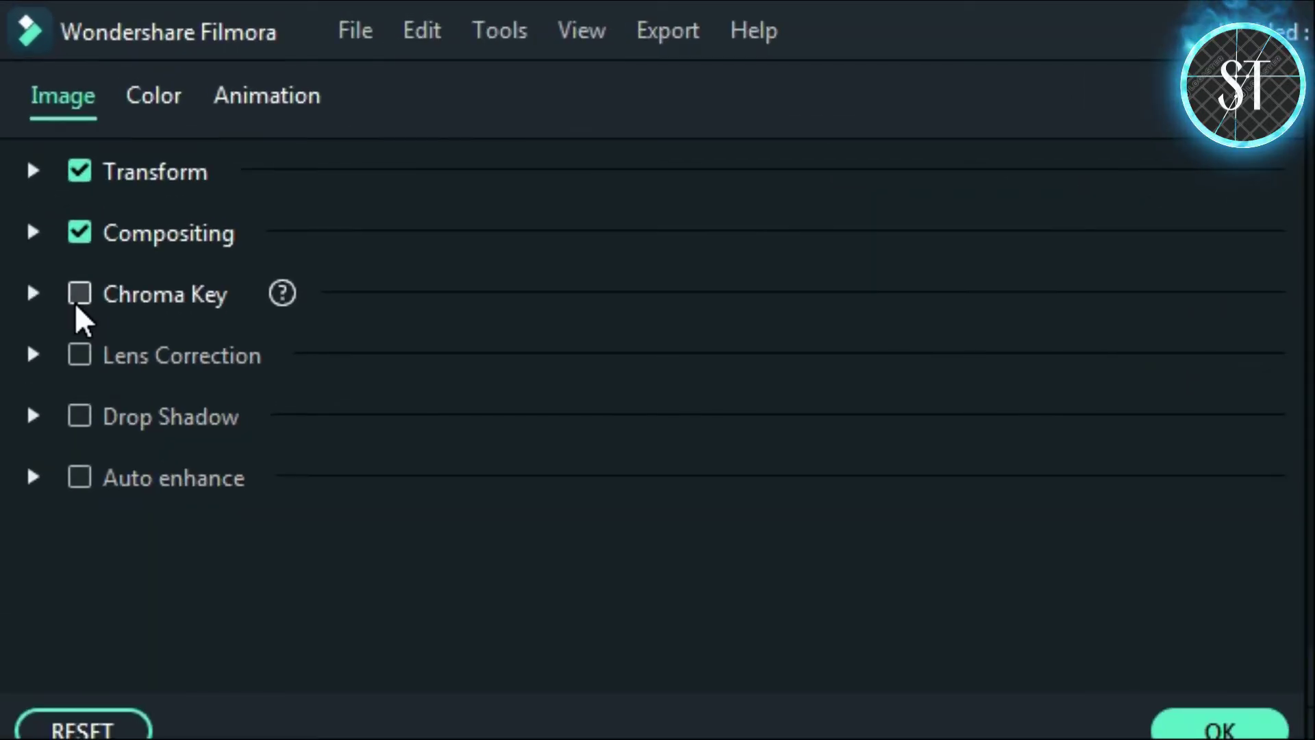
left_click(78, 301)
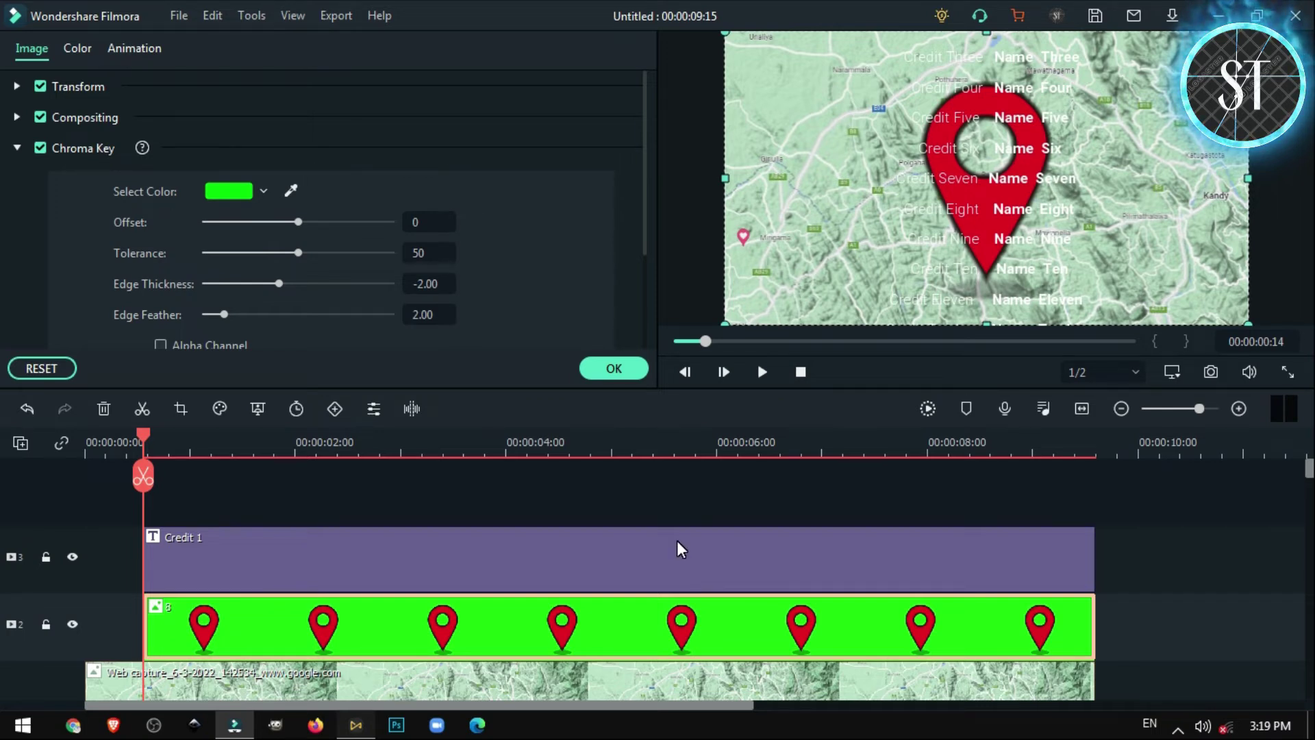
Step: Delete the Credit 1 title from video track 3 and leave the title editing panel
left_click(196, 548)
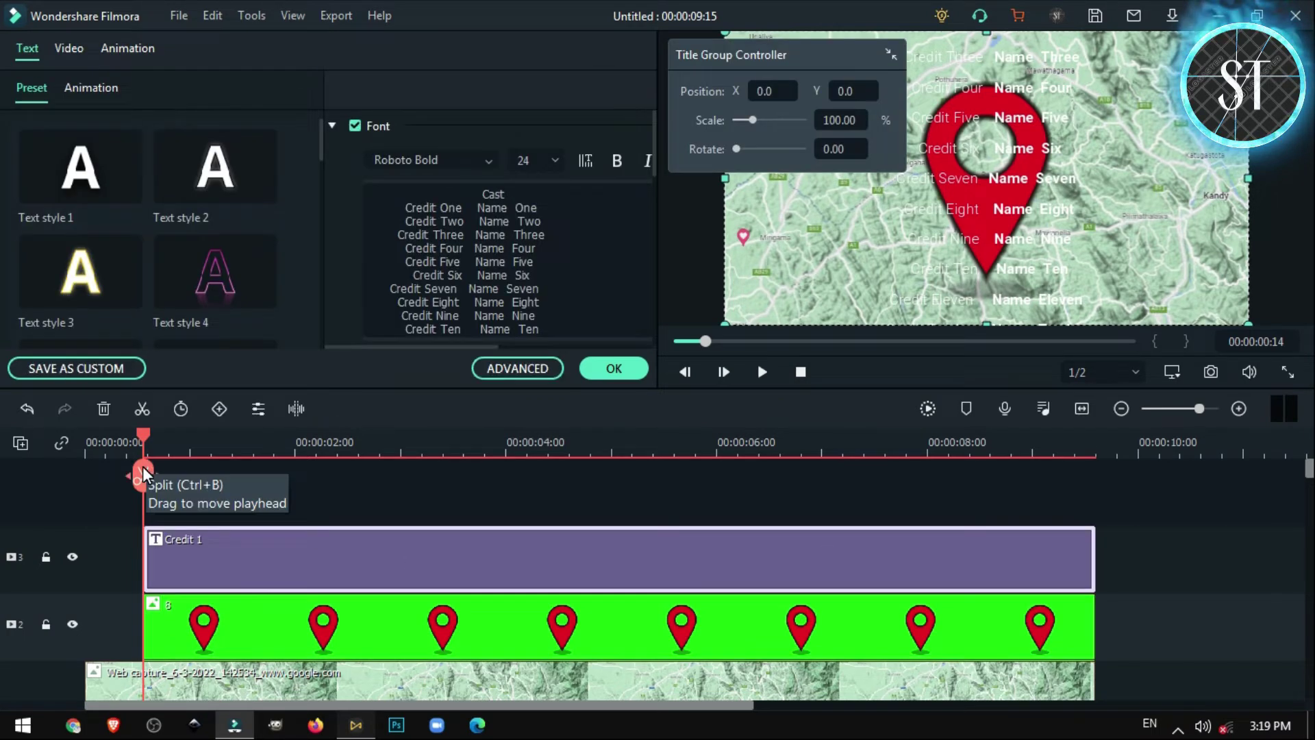
key("Delete")
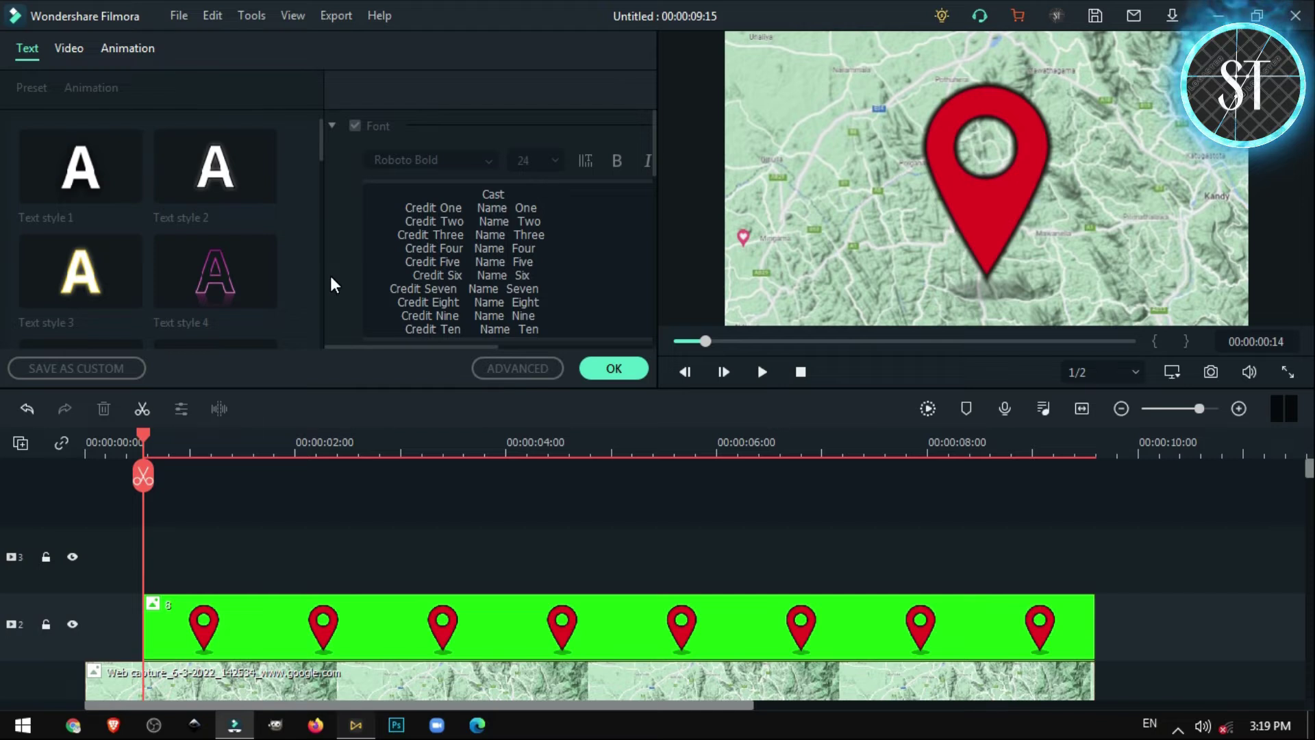
left_click(620, 371)
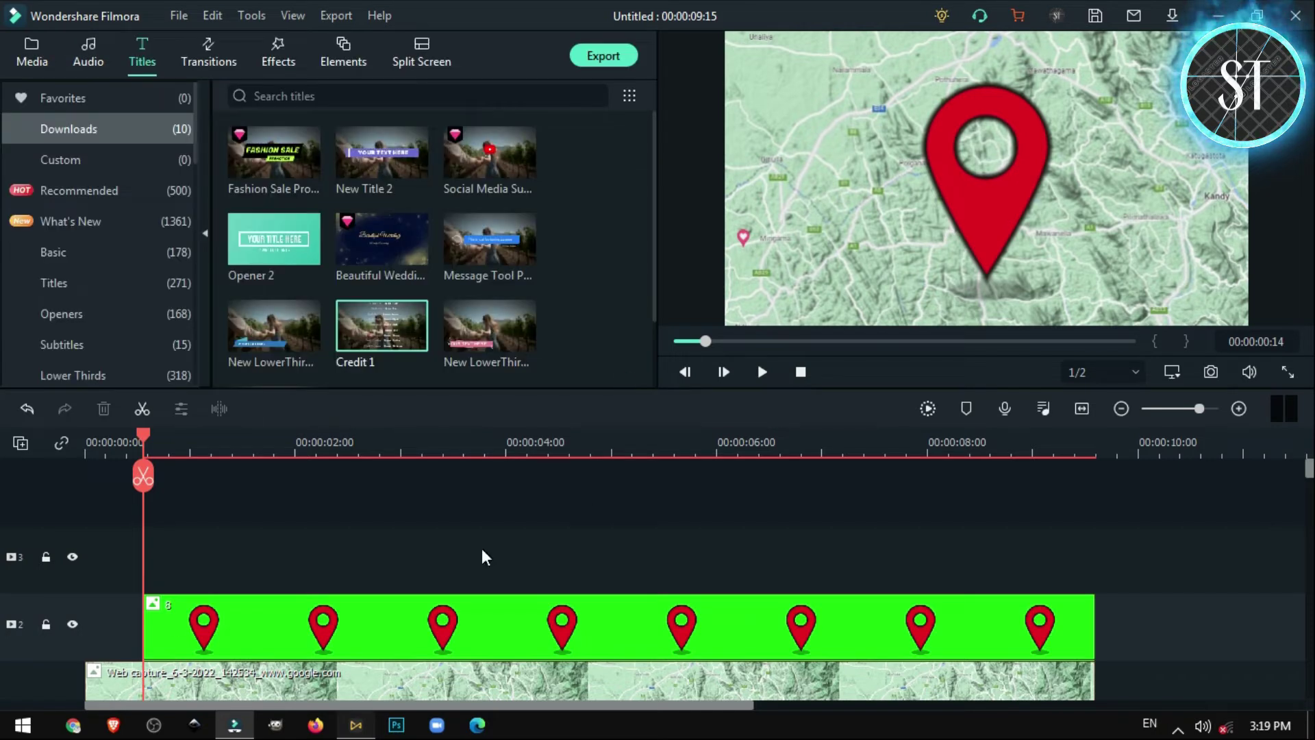
Step: Shrink the pin clip to about a quarter of the frame and place it just above and beside Mirigama on the map
left_click(175, 616)
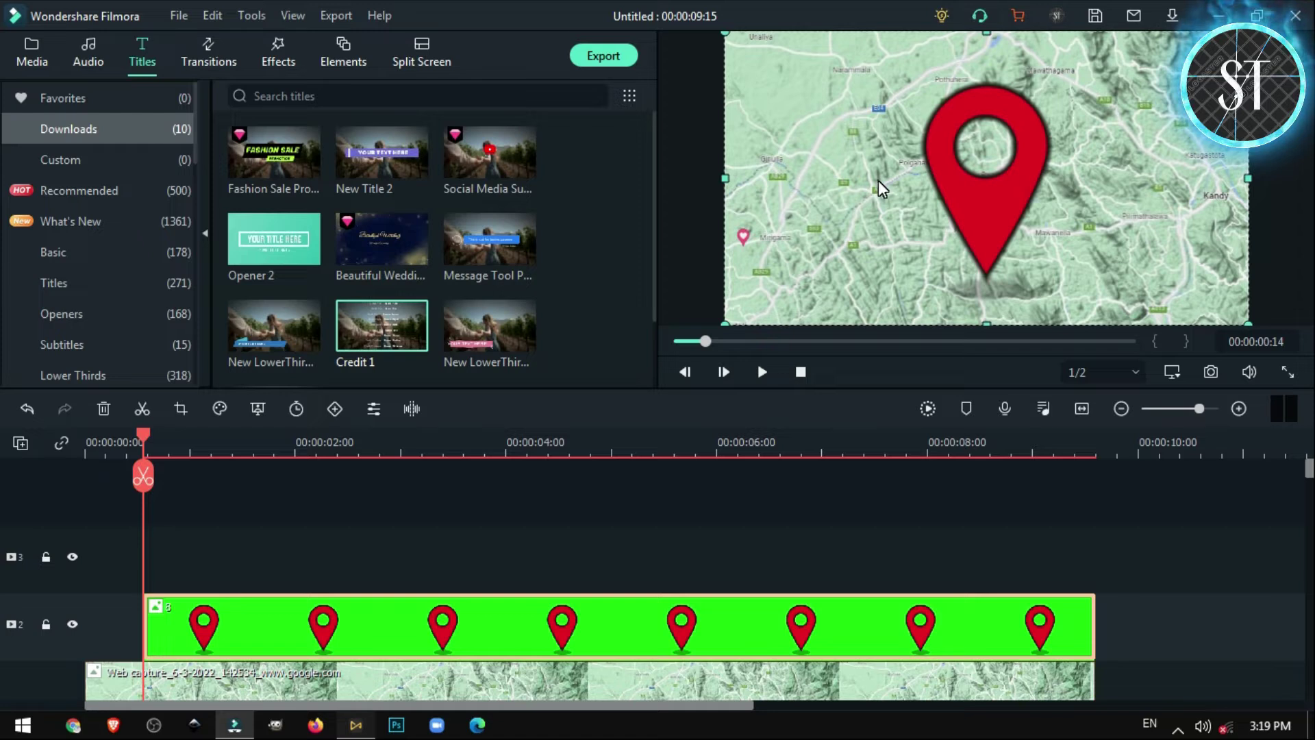
left_click_drag(726, 36, 988, 212)
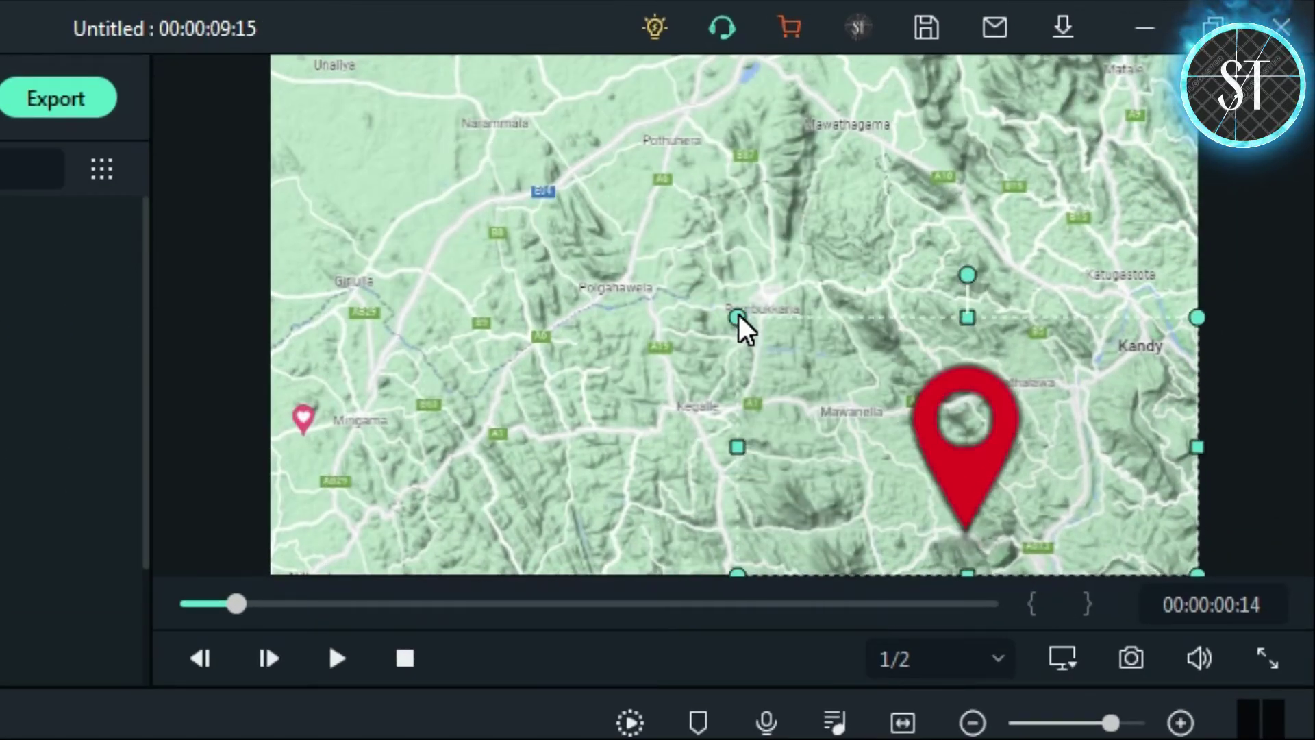
left_click_drag(737, 320, 959, 462)
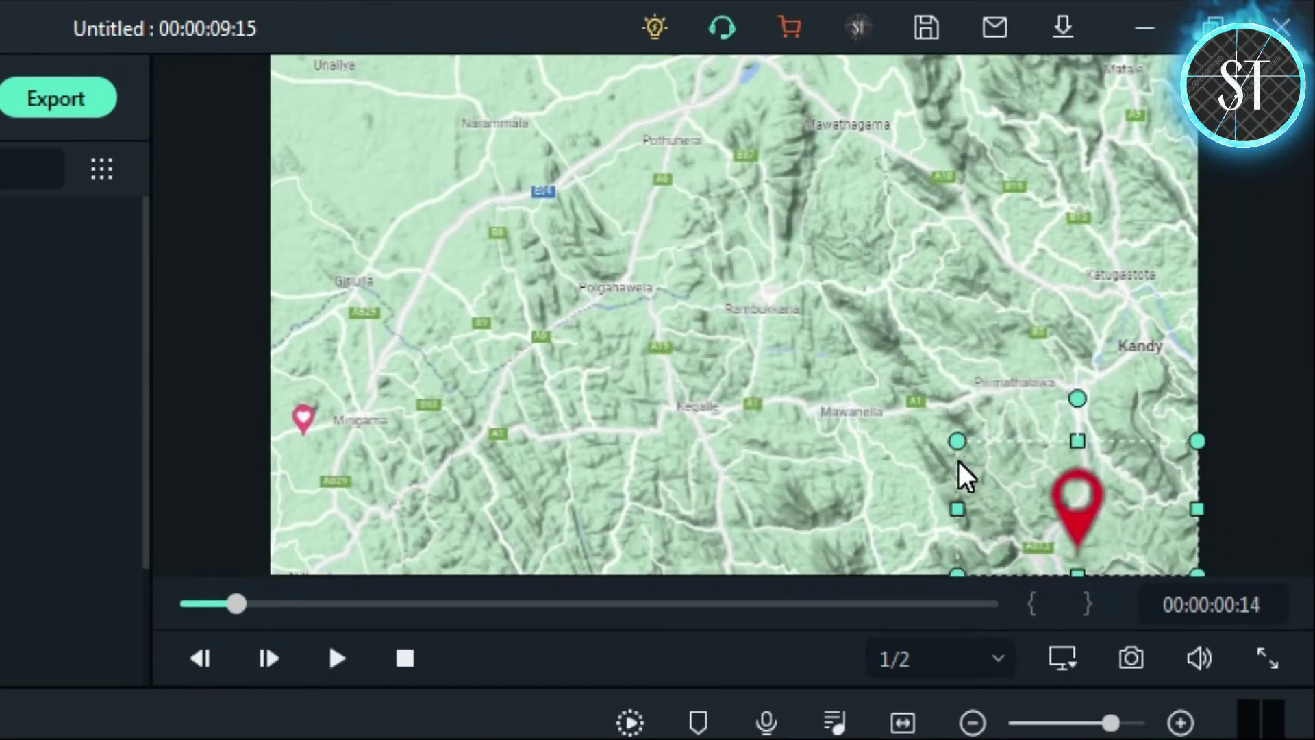
left_click_drag(1067, 504, 412, 341)
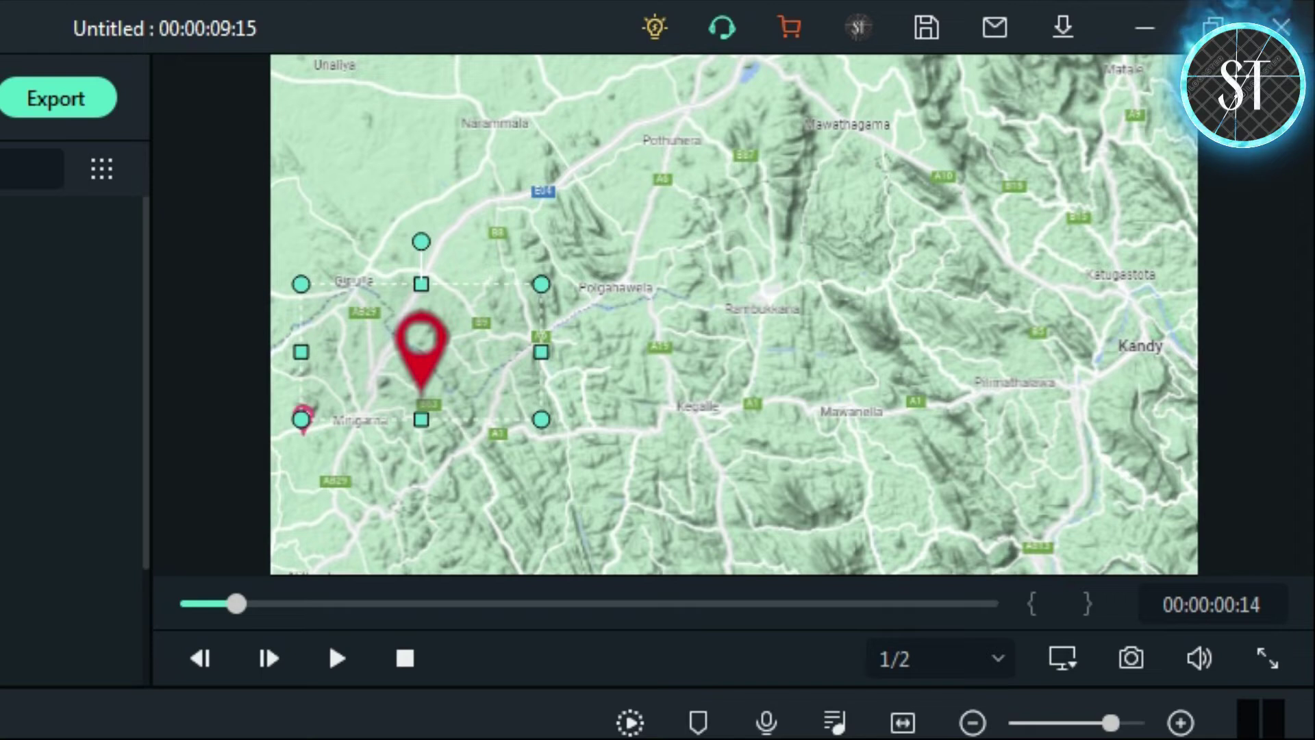
Step: Apply the Boom! animation from the legacy preset motions to the pin clip on video track 2
key("alt+e")
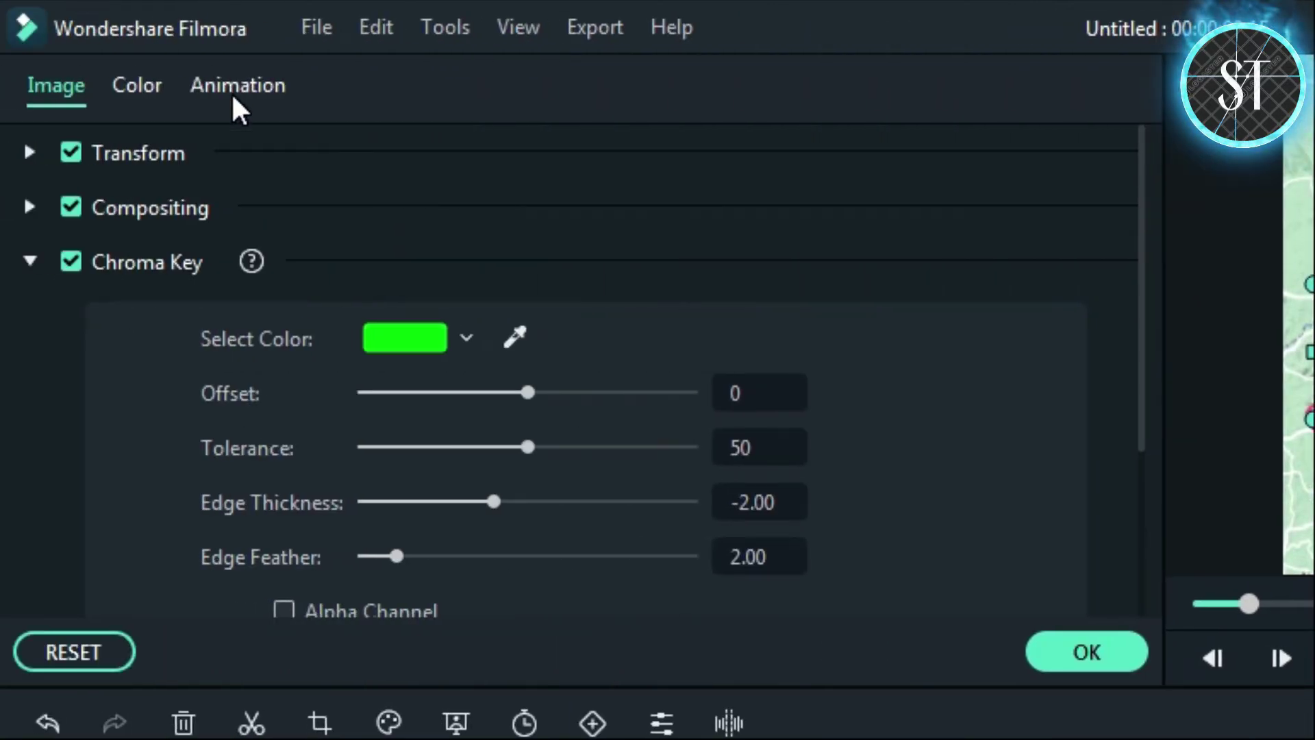
left_click(238, 89)
scroll(750, 362, "down", 5)
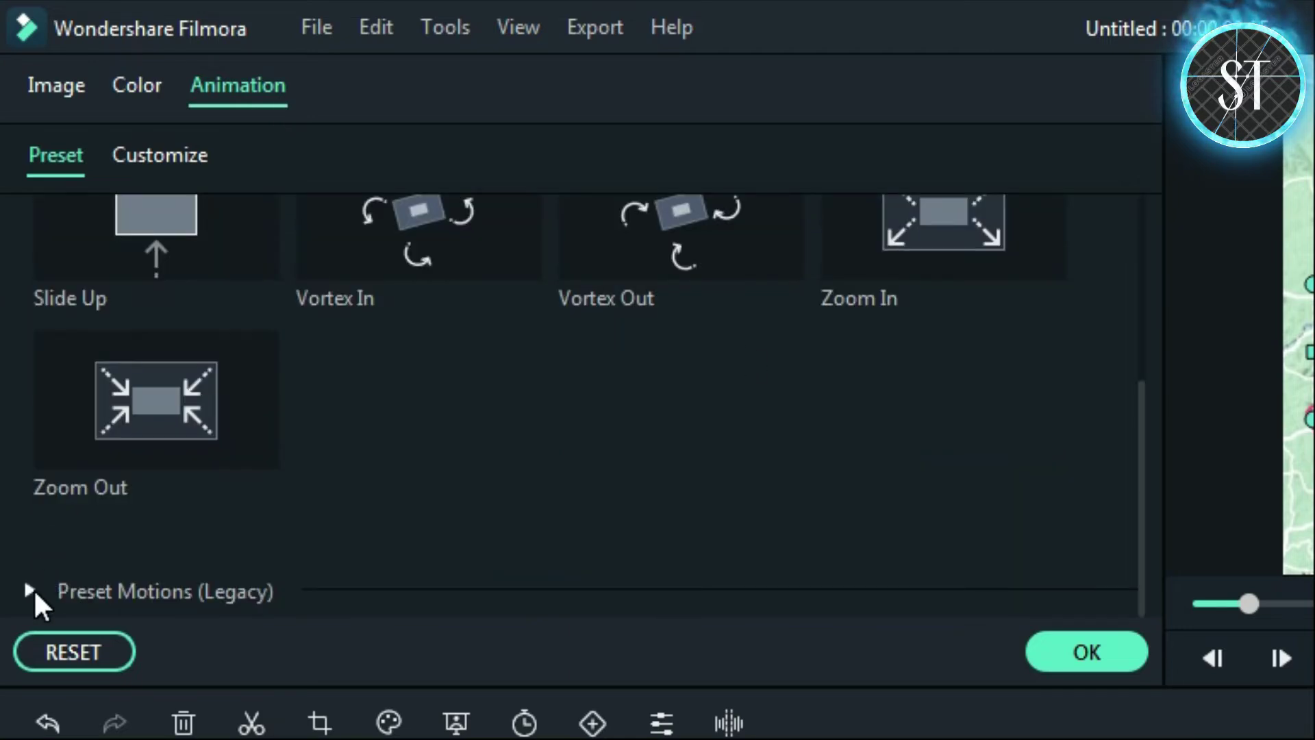
left_click(32, 591)
scroll(558, 507, "down", 8)
scroll(558, 507, "up", 5)
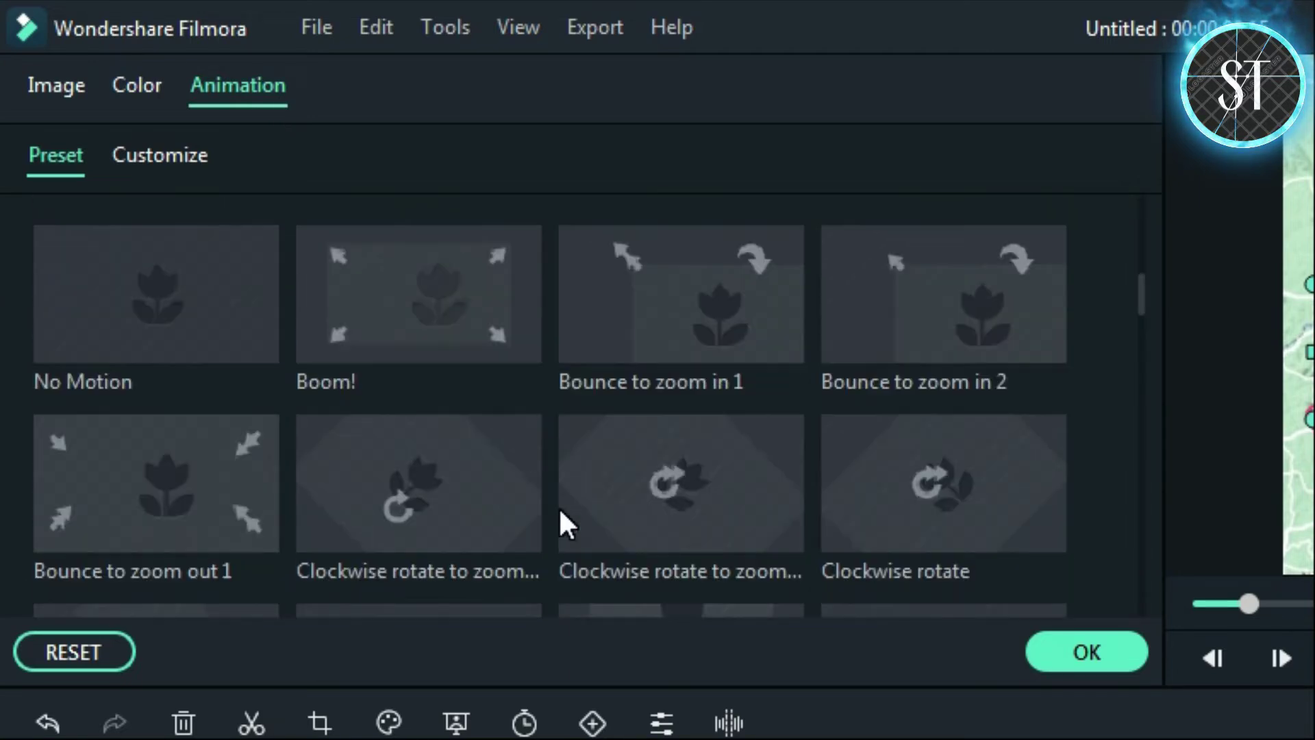
left_click(398, 346)
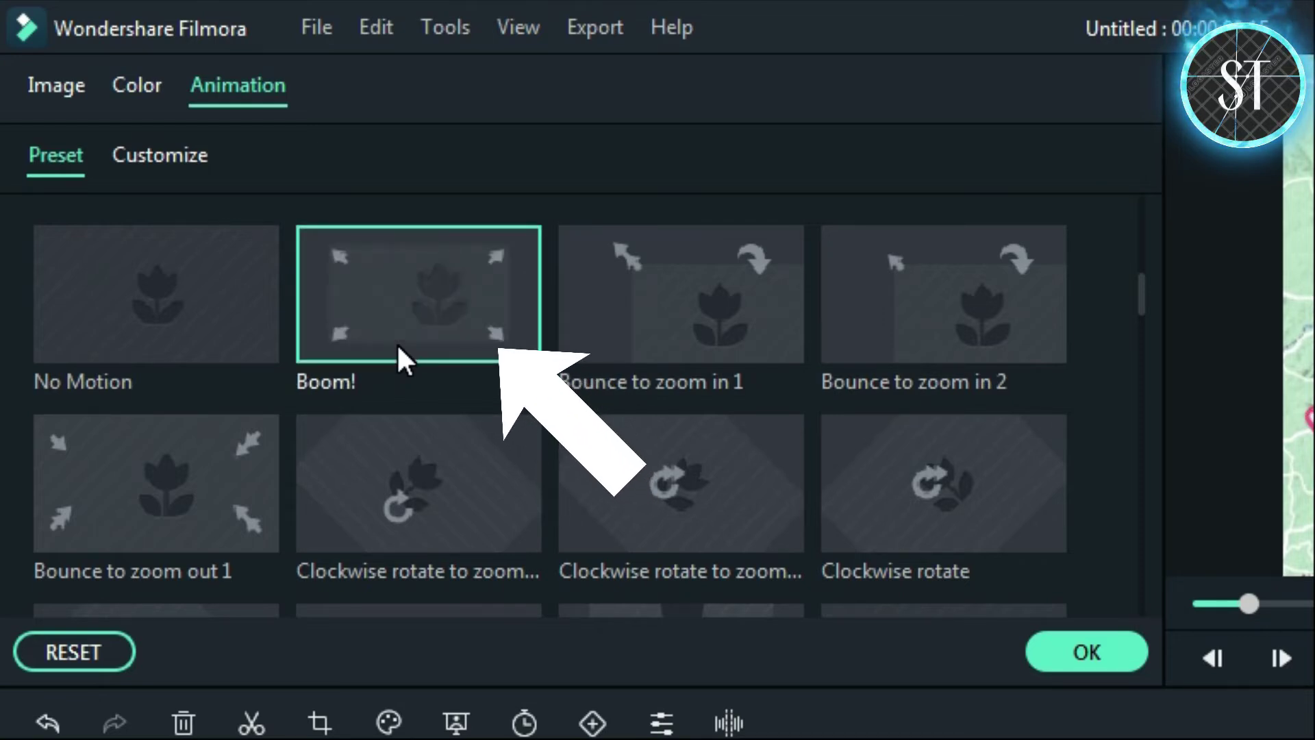
left_click(1123, 658)
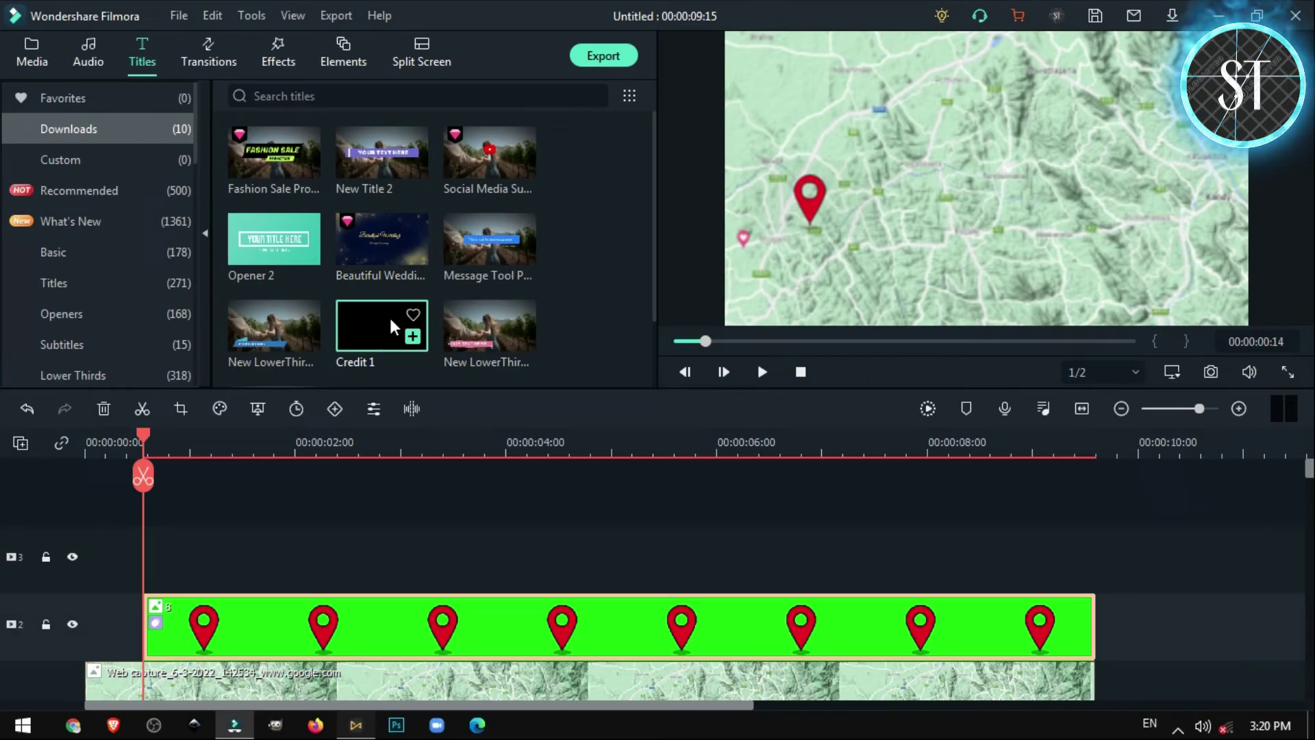
Step: Add the Credit 1 title to video track 3 at the pin clip's start, and trim off the part beyond 00:00:09:15
left_click_drag(389, 315, 176, 565)
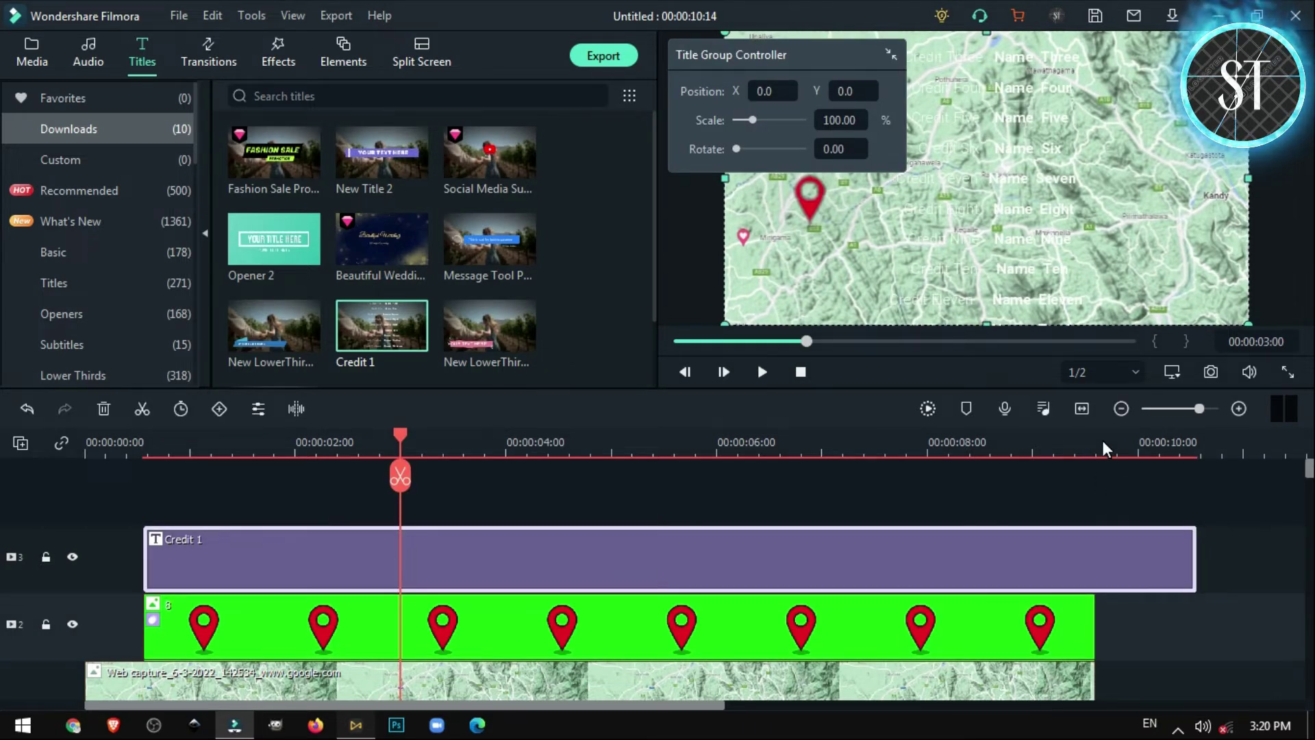
left_click(1103, 448)
left_click_drag(1105, 482, 1096, 478)
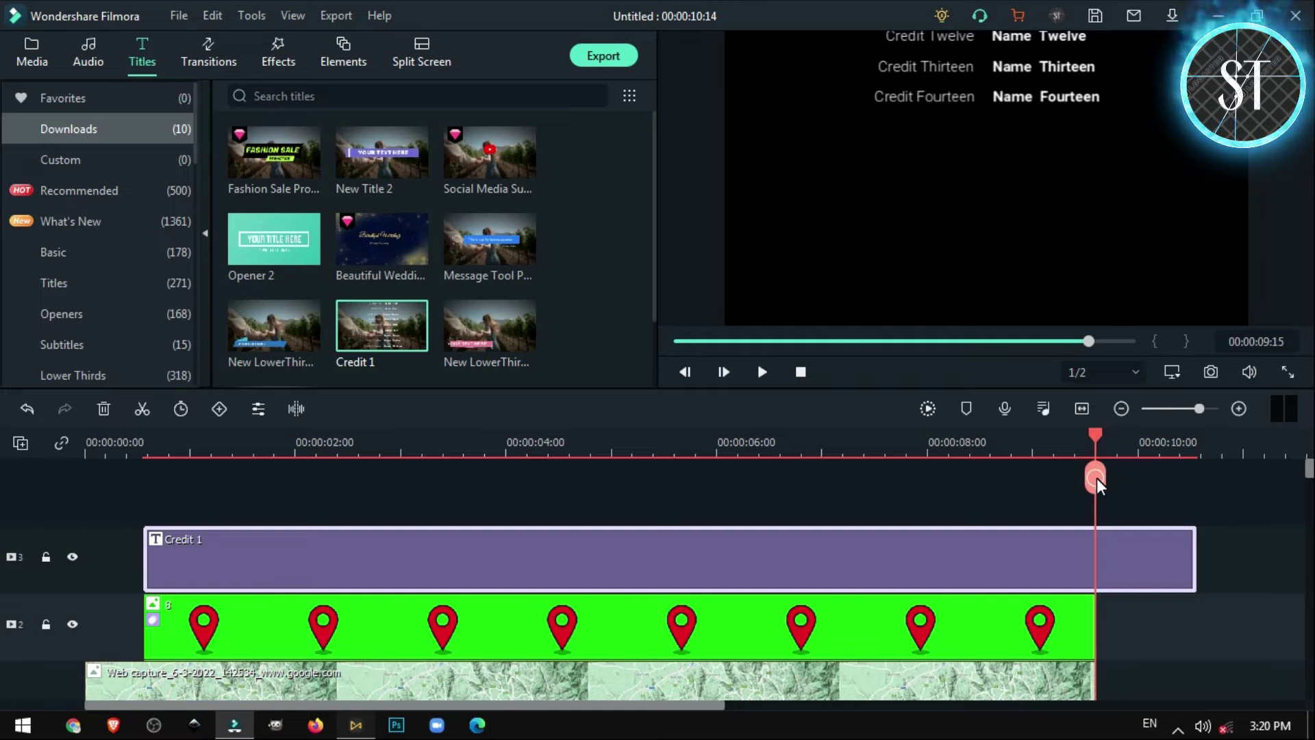
left_click(1096, 478)
key("Delete")
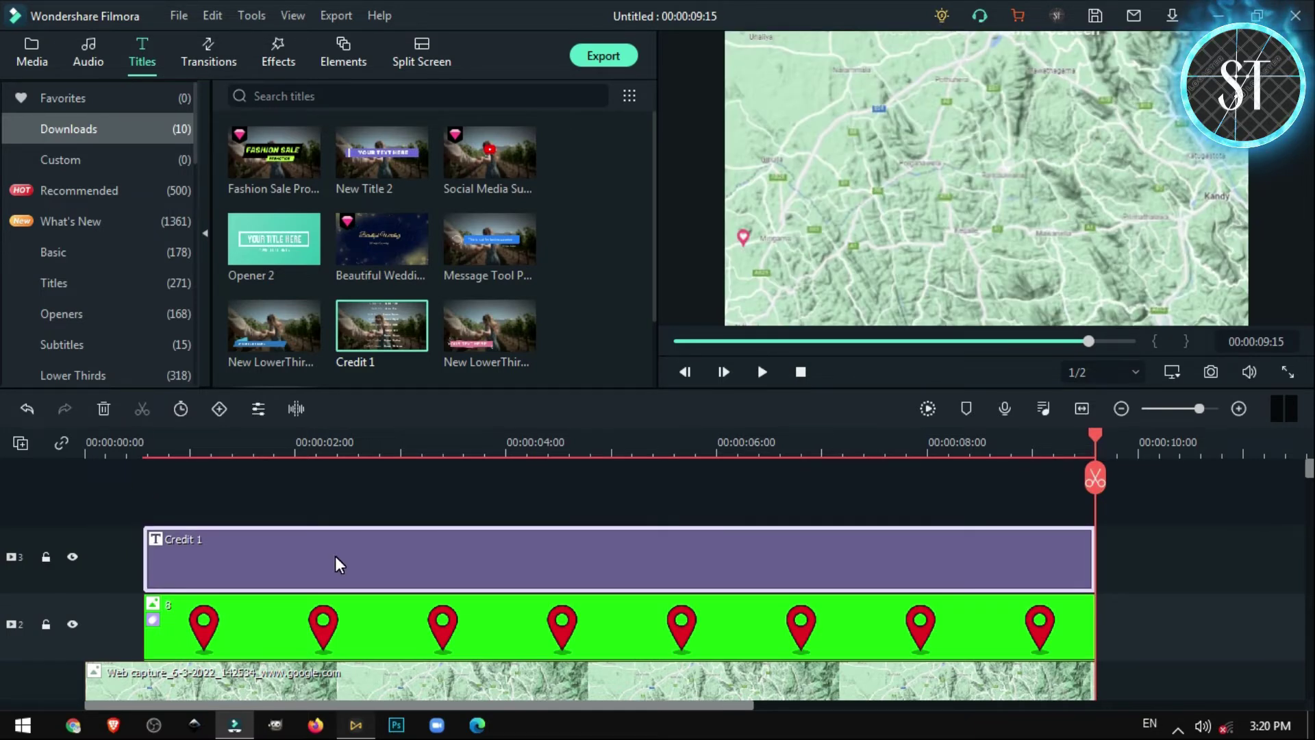
Step: In the Credit 1 title's Advanced Text Edit, replace the credits with a new text box enlarged to about font size 55
double_click(335, 557)
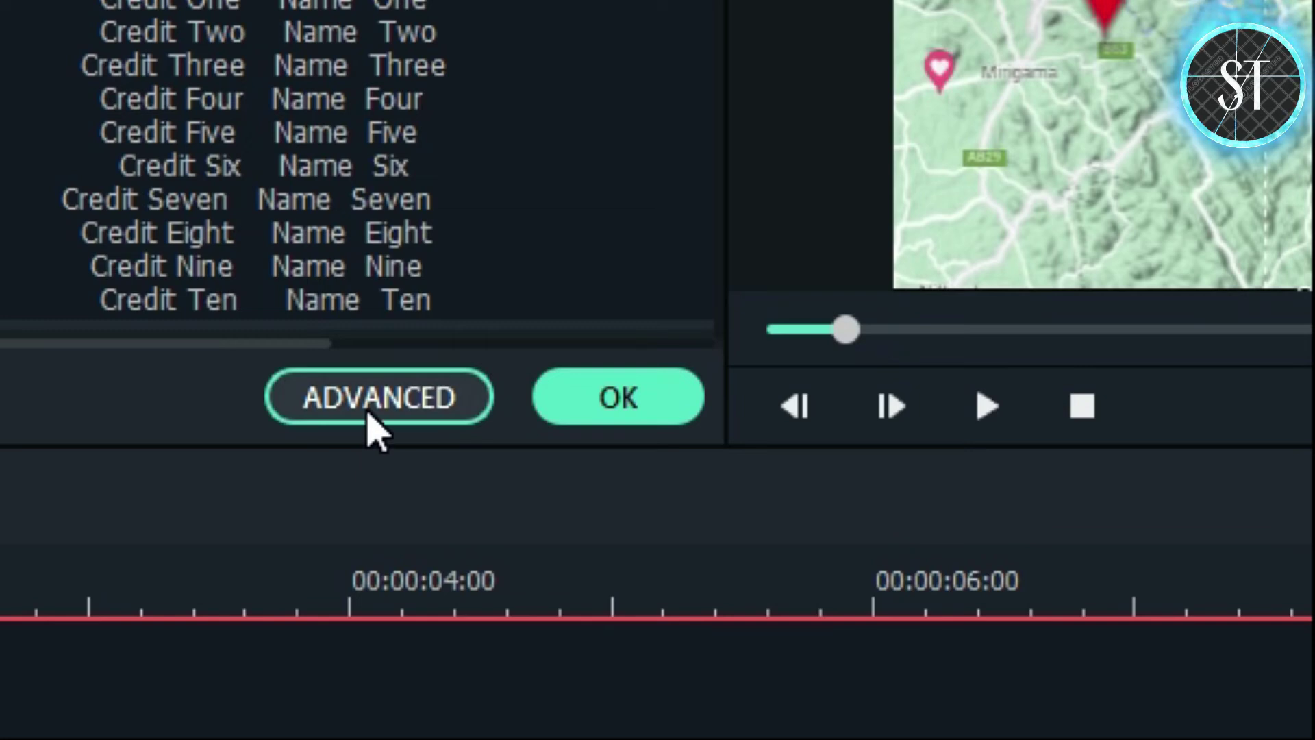
left_click(368, 411)
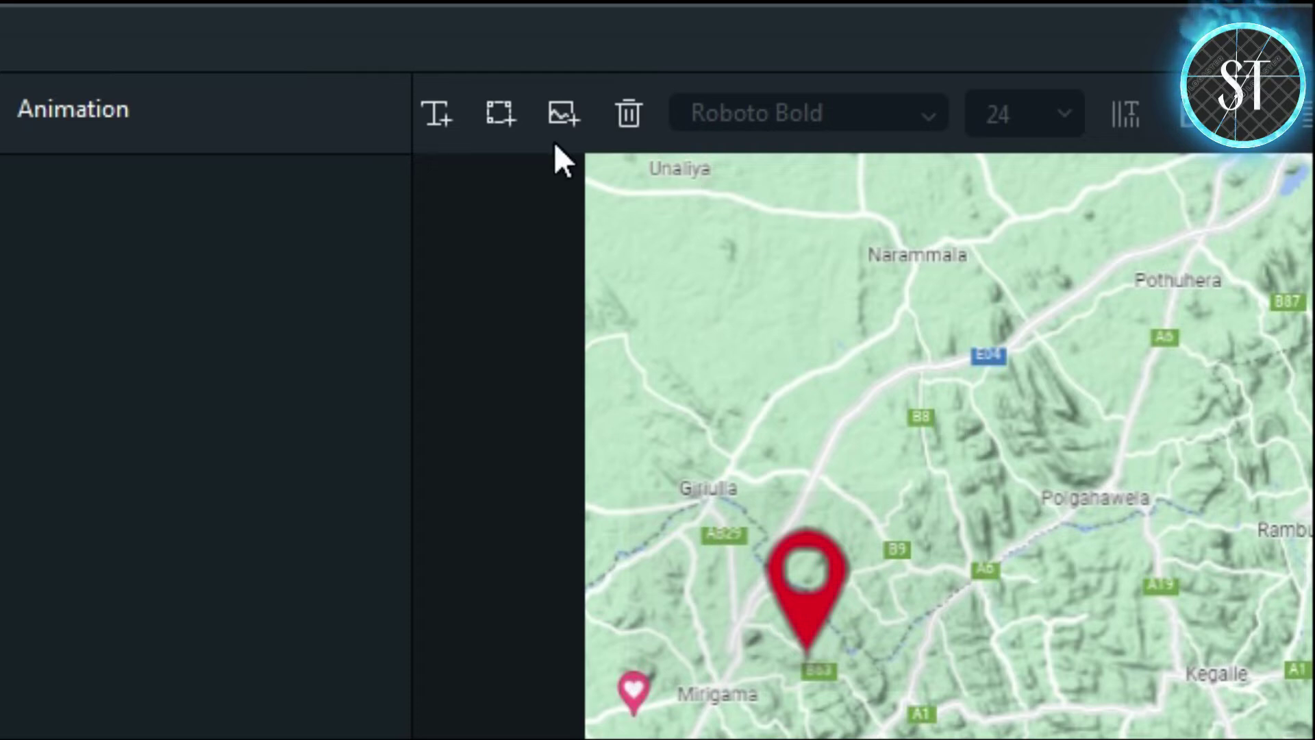
left_click(437, 103)
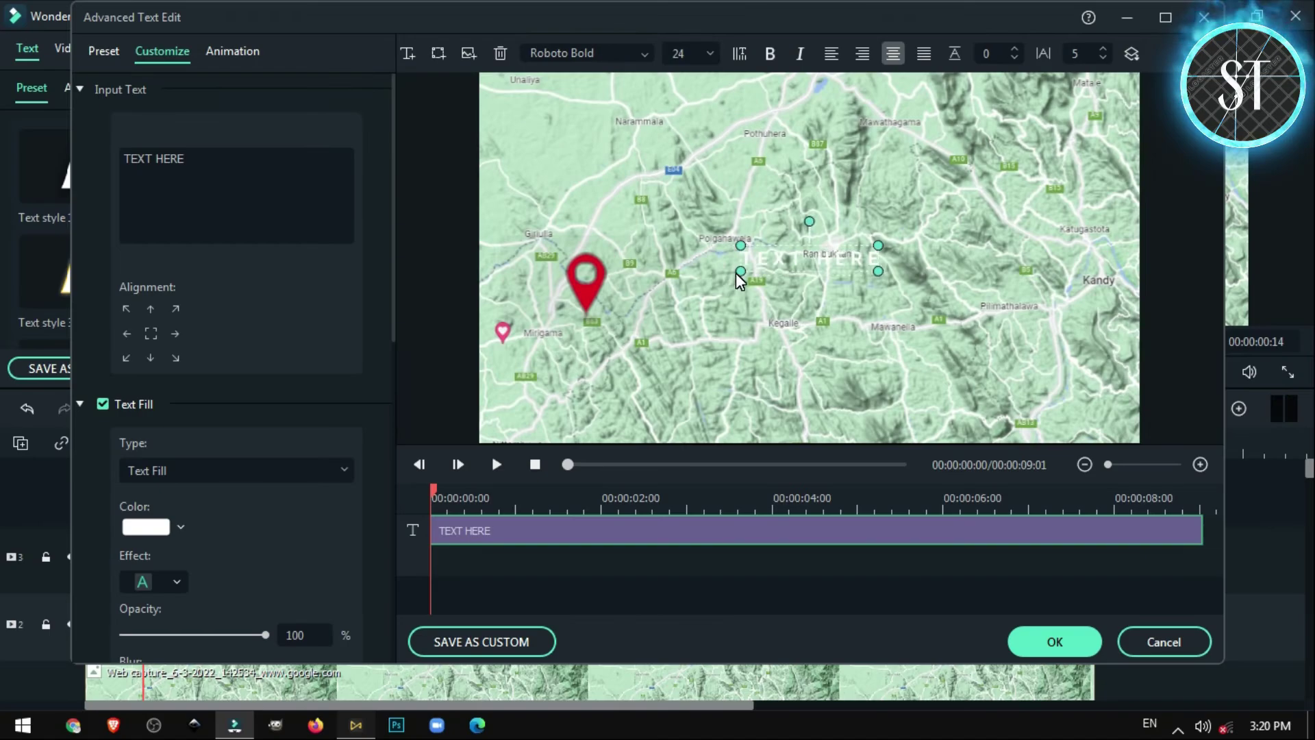
left_click_drag(694, 281, 563, 304)
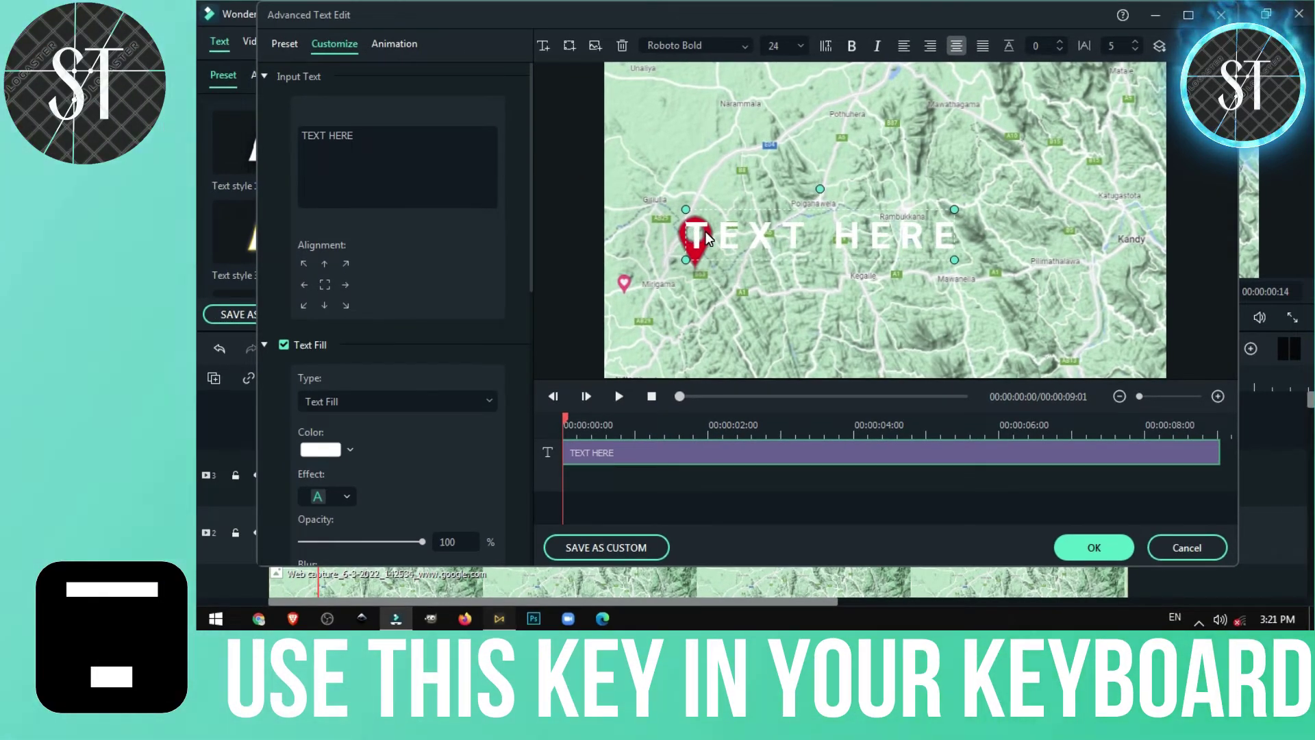
Step: Replace the TEXT HERE placeholder with a long row of hyphens that forms a dashed line across the map
double_click(586, 272)
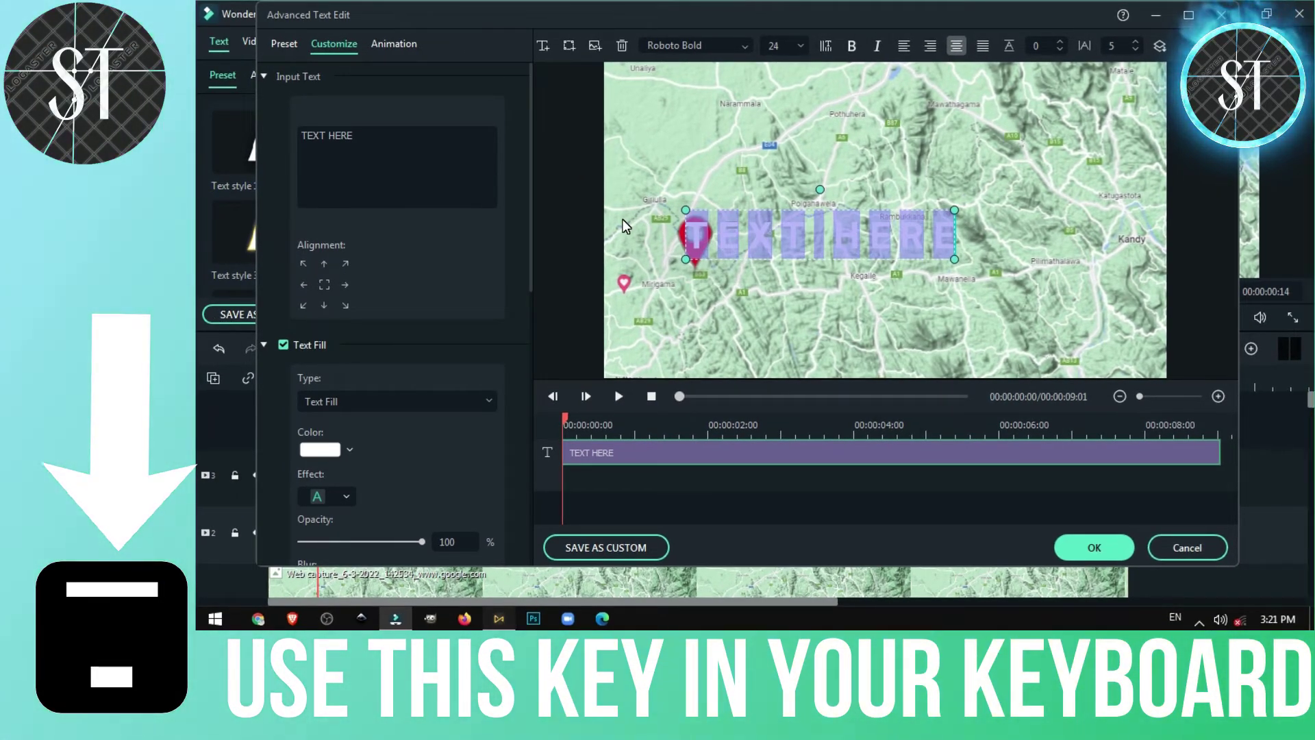
key("Delete")
left_click(336, 135)
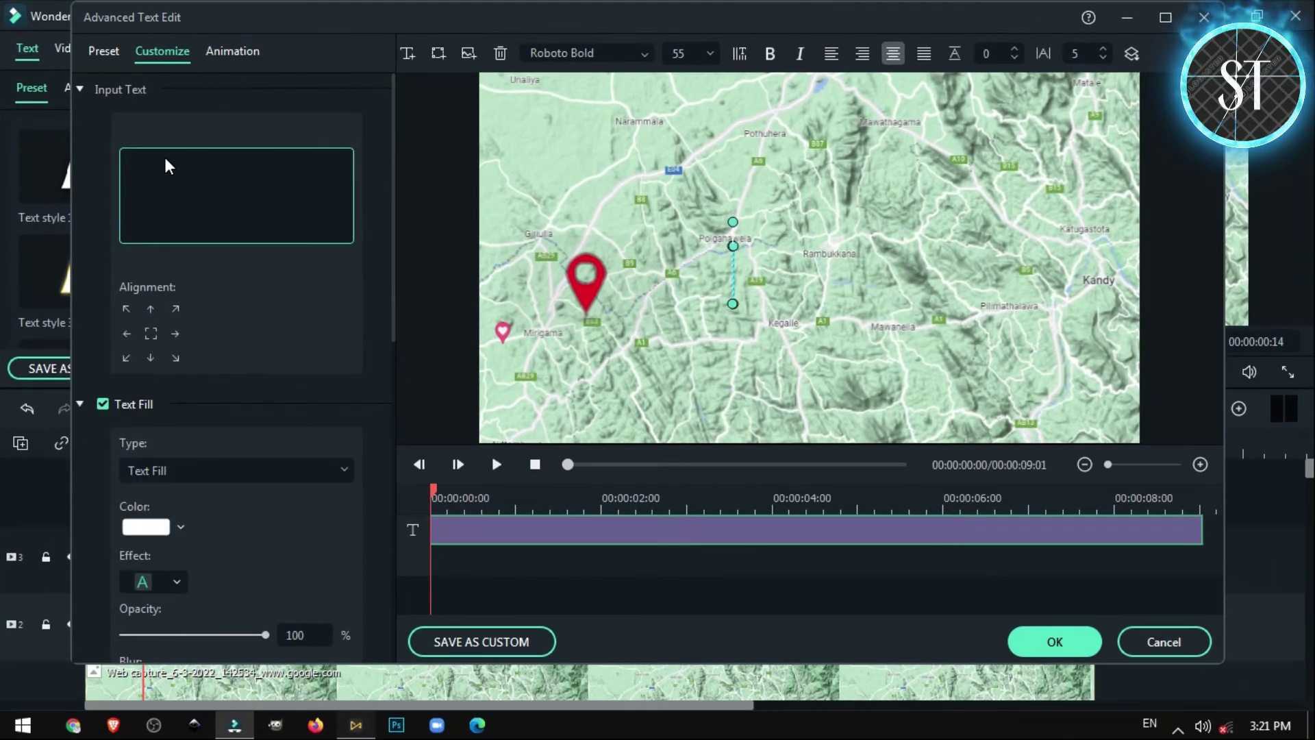
type("---")
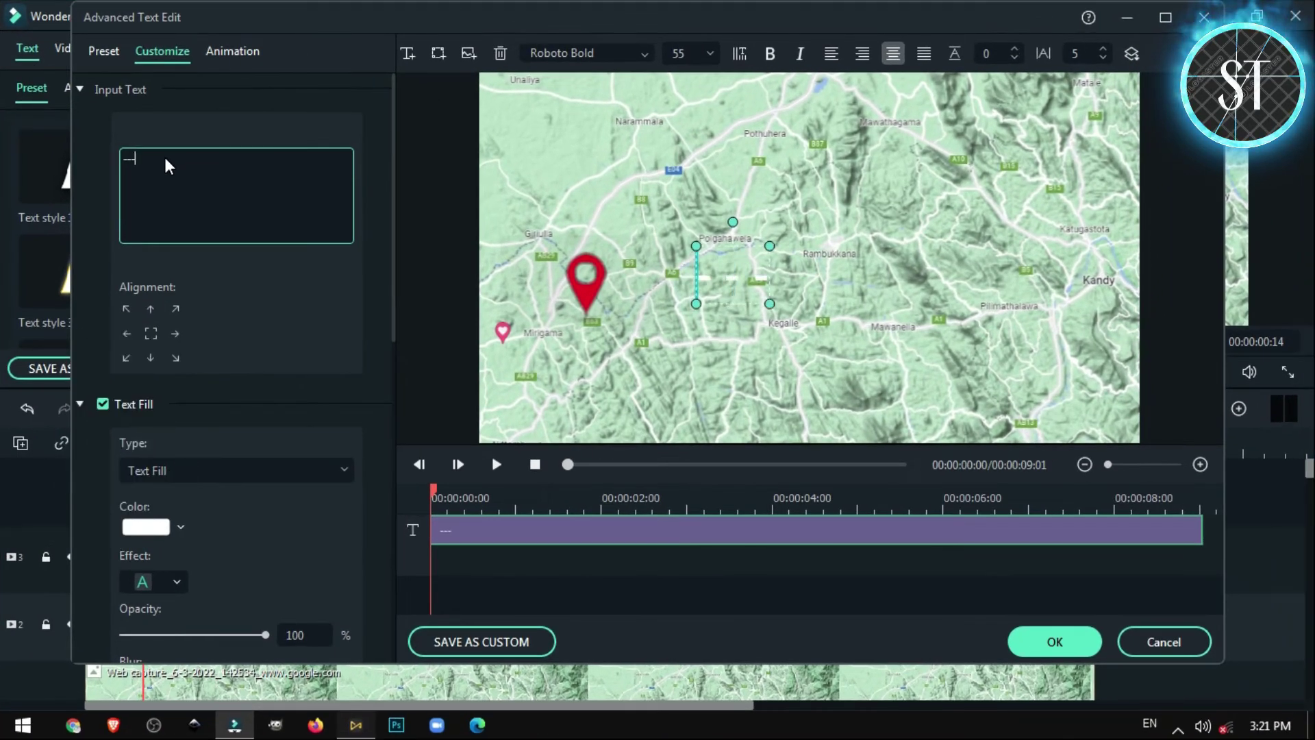
type("------------")
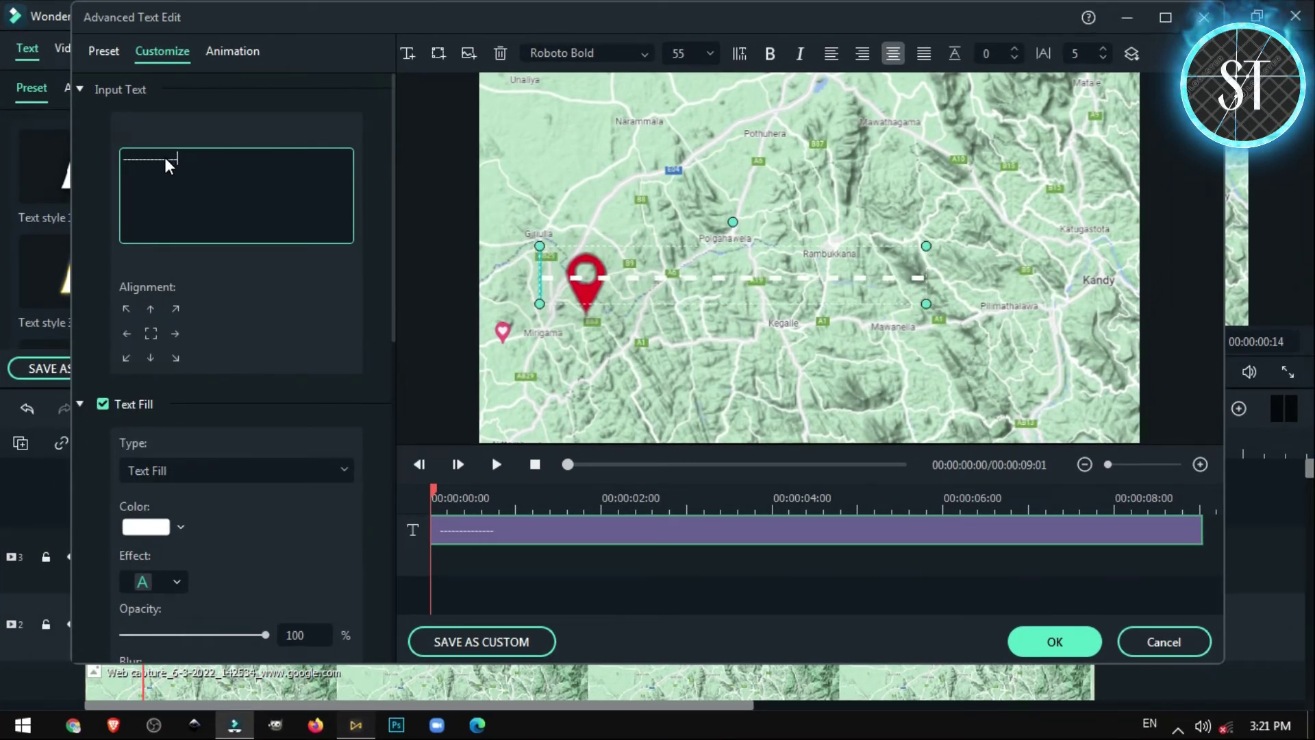
type("----")
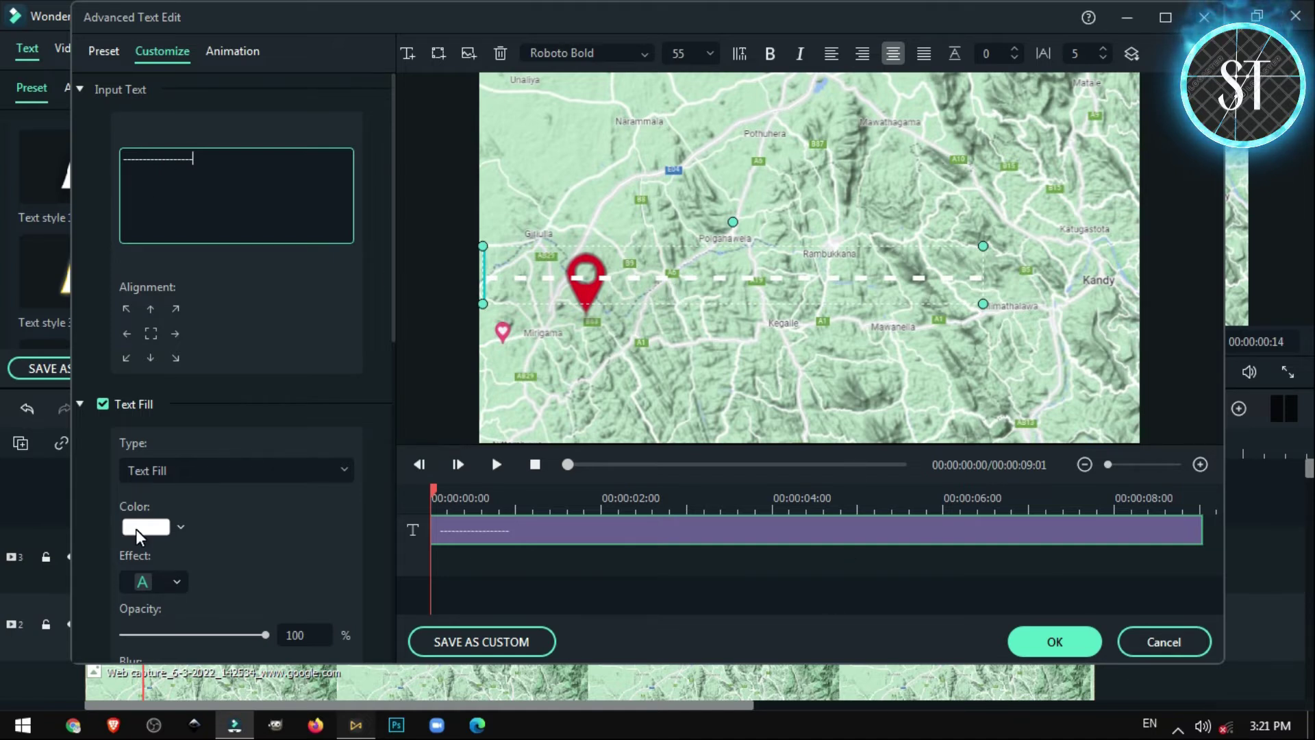
Step: Set the dashed line's text fill color to red, #ff0000
left_click(160, 531)
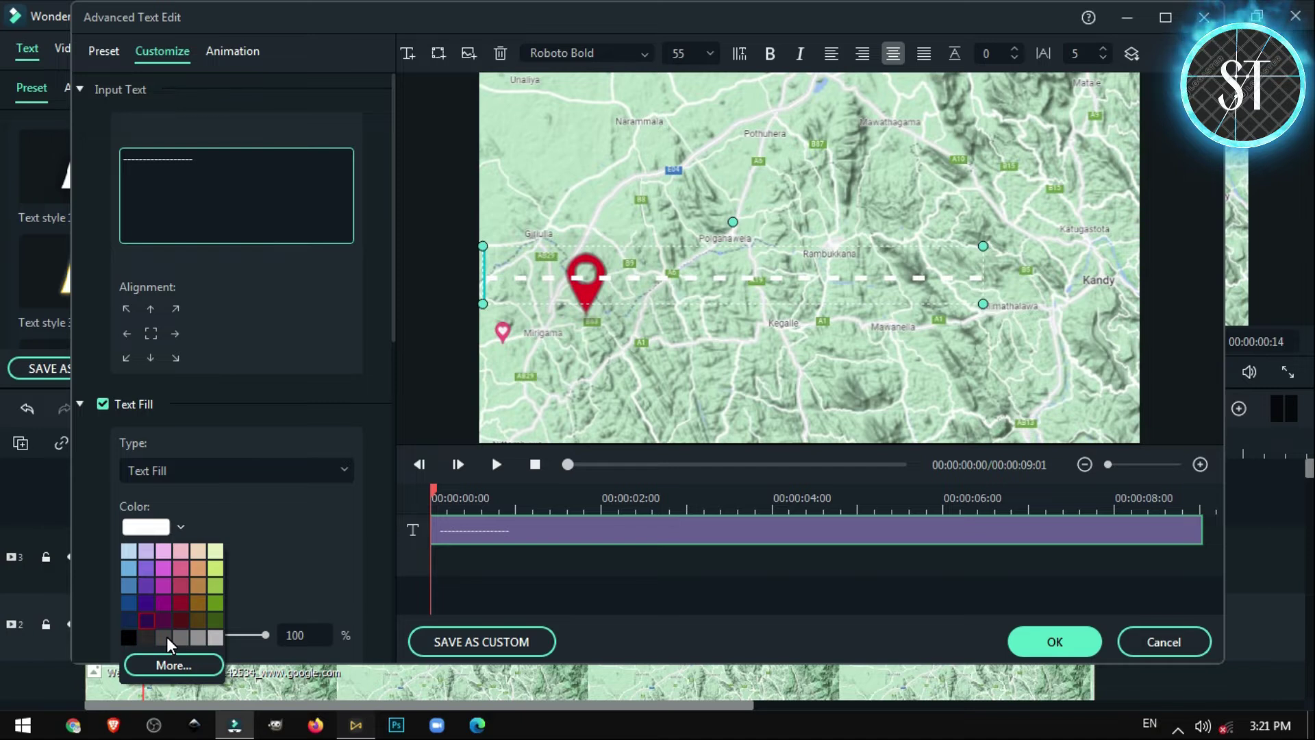
left_click(173, 663)
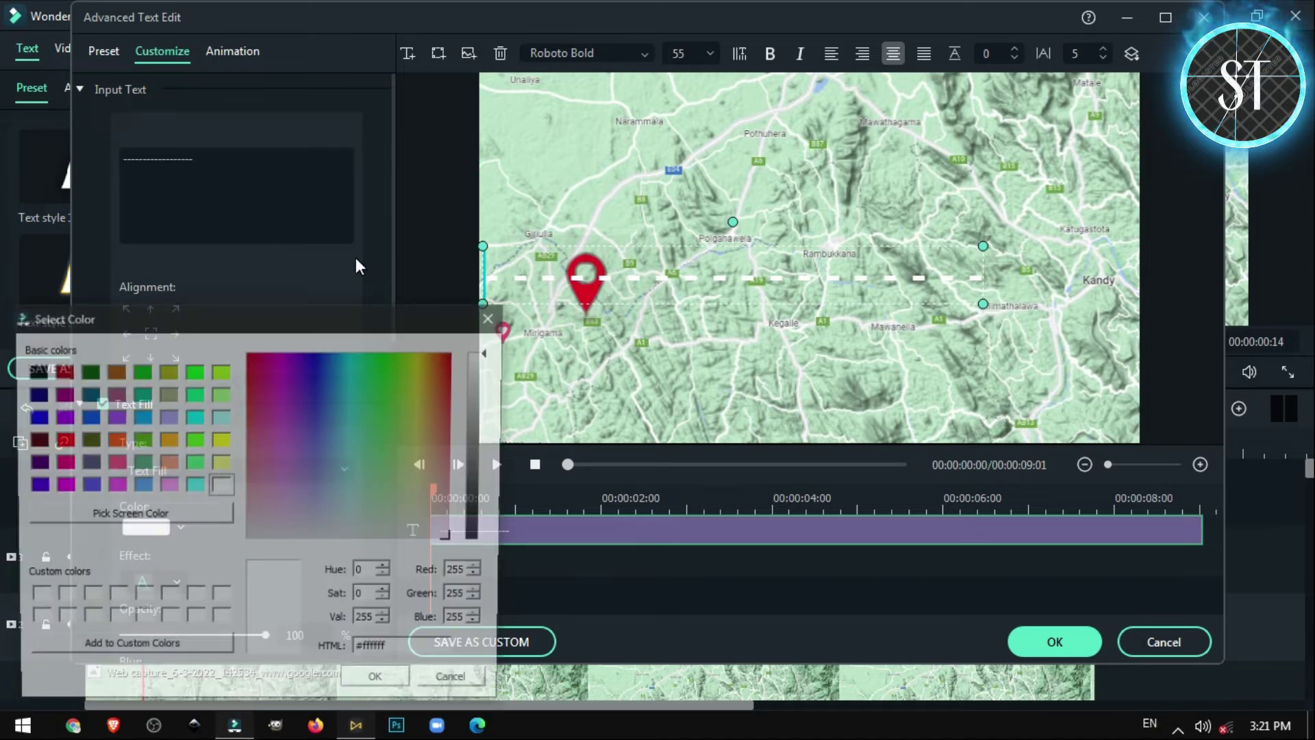
left_click(455, 352)
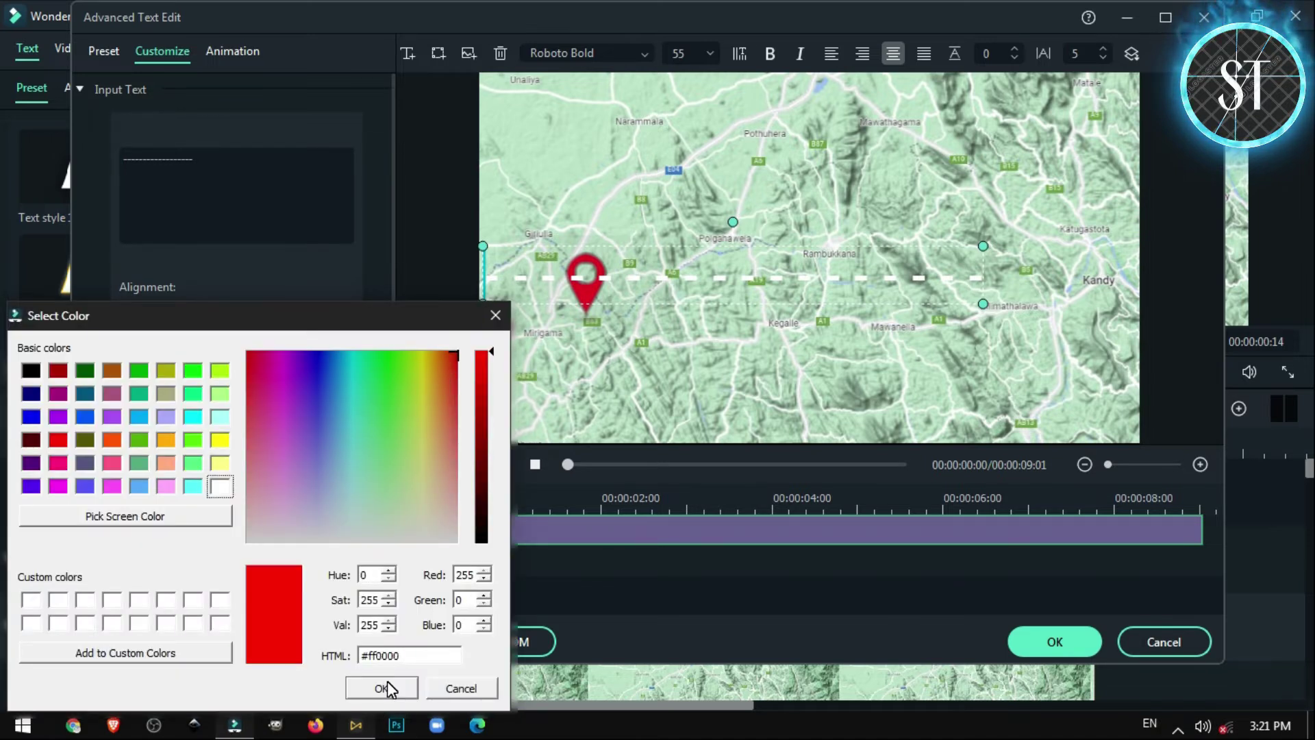
left_click(382, 687)
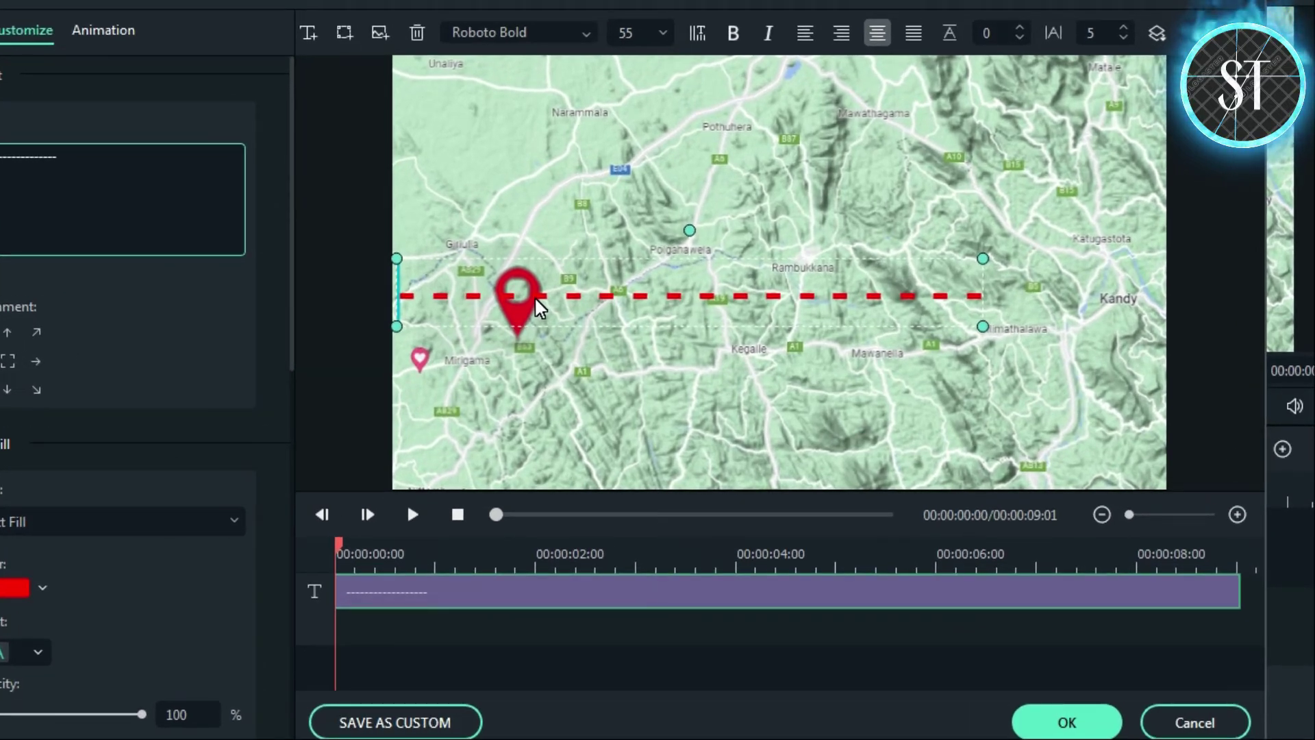
Step: Position the dashed line slanting upward from the pin's tip across the map, apply the Type Writer animation and save the title edits
left_click_drag(534, 296, 707, 338)
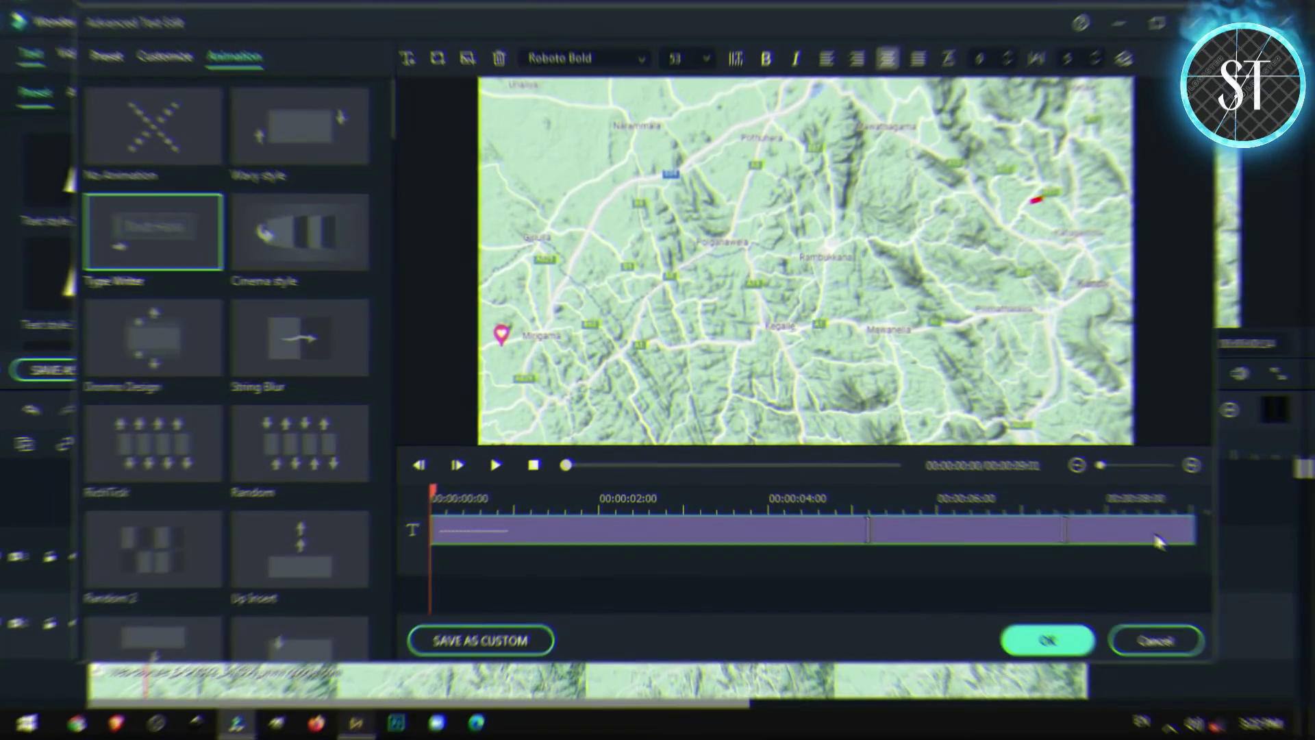
left_click(1061, 642)
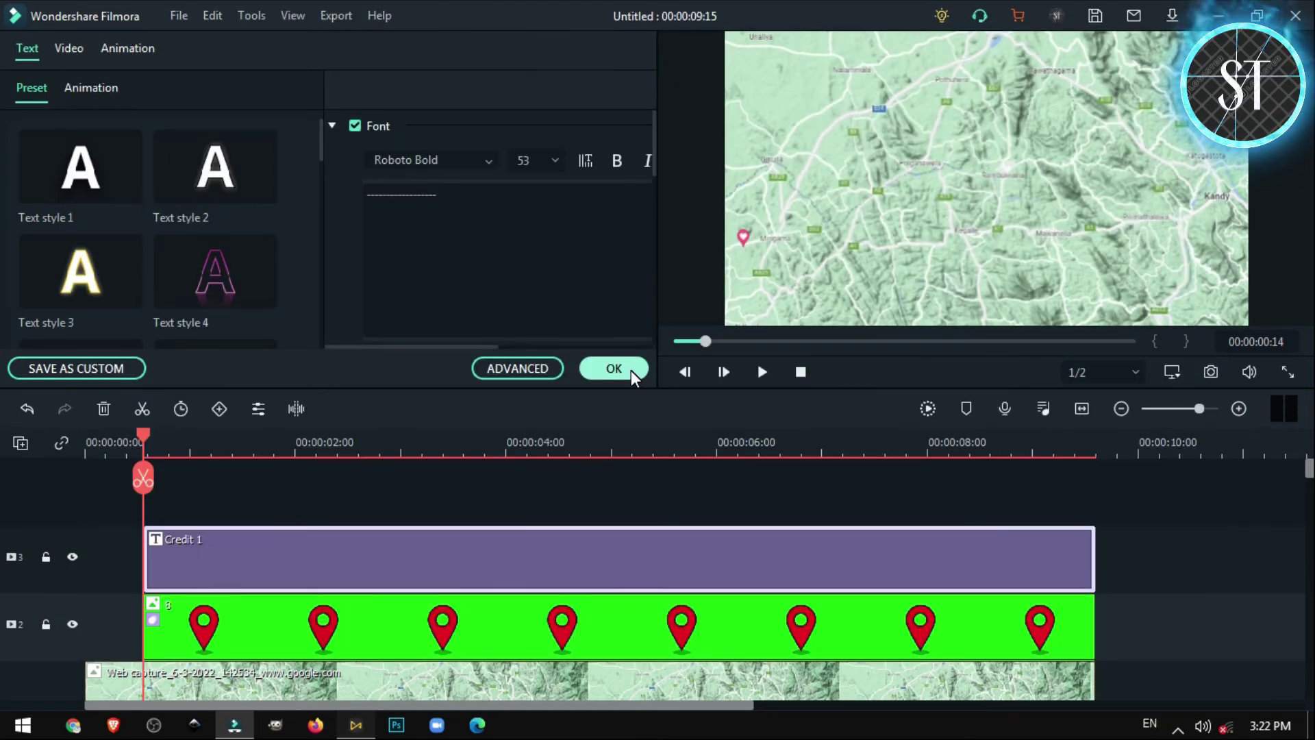
left_click(631, 370)
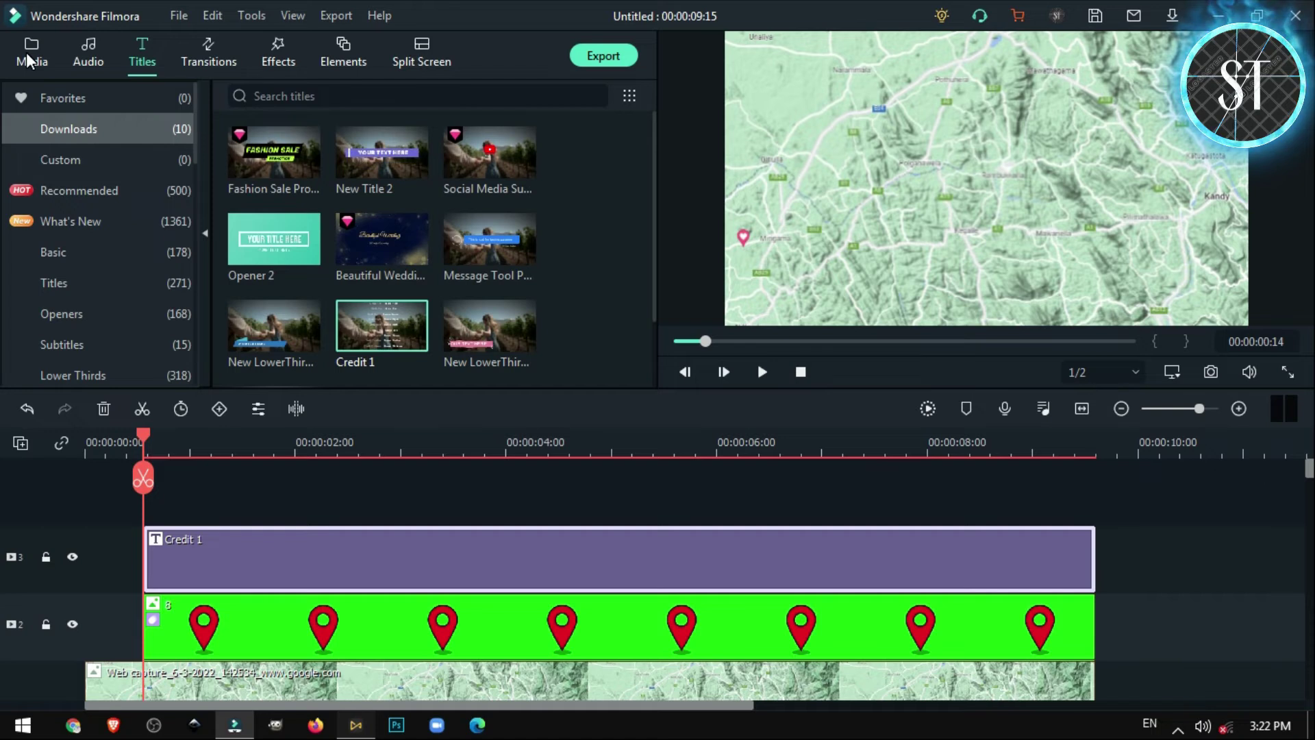
Step: Play back the dashed-line animation and add the pin image 8 to video track 4 from about 00:00:05:05
left_click(30, 62)
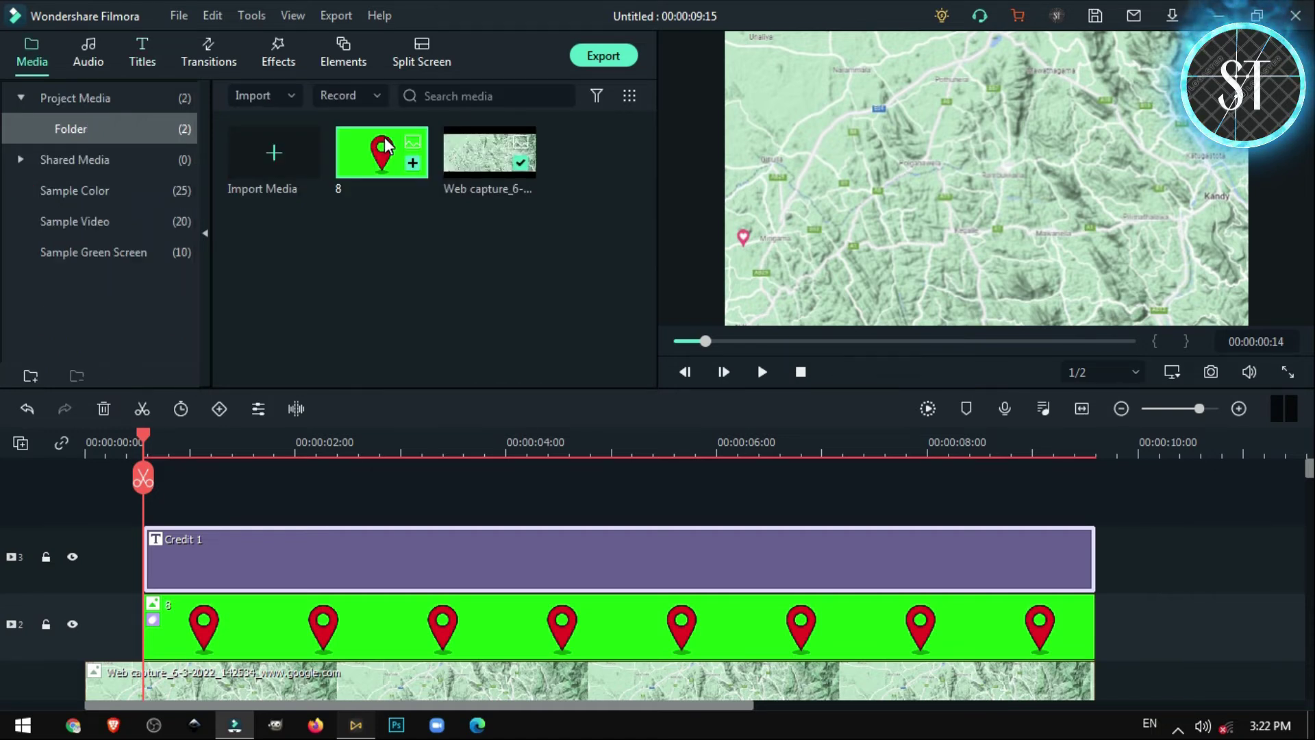
left_click(762, 371)
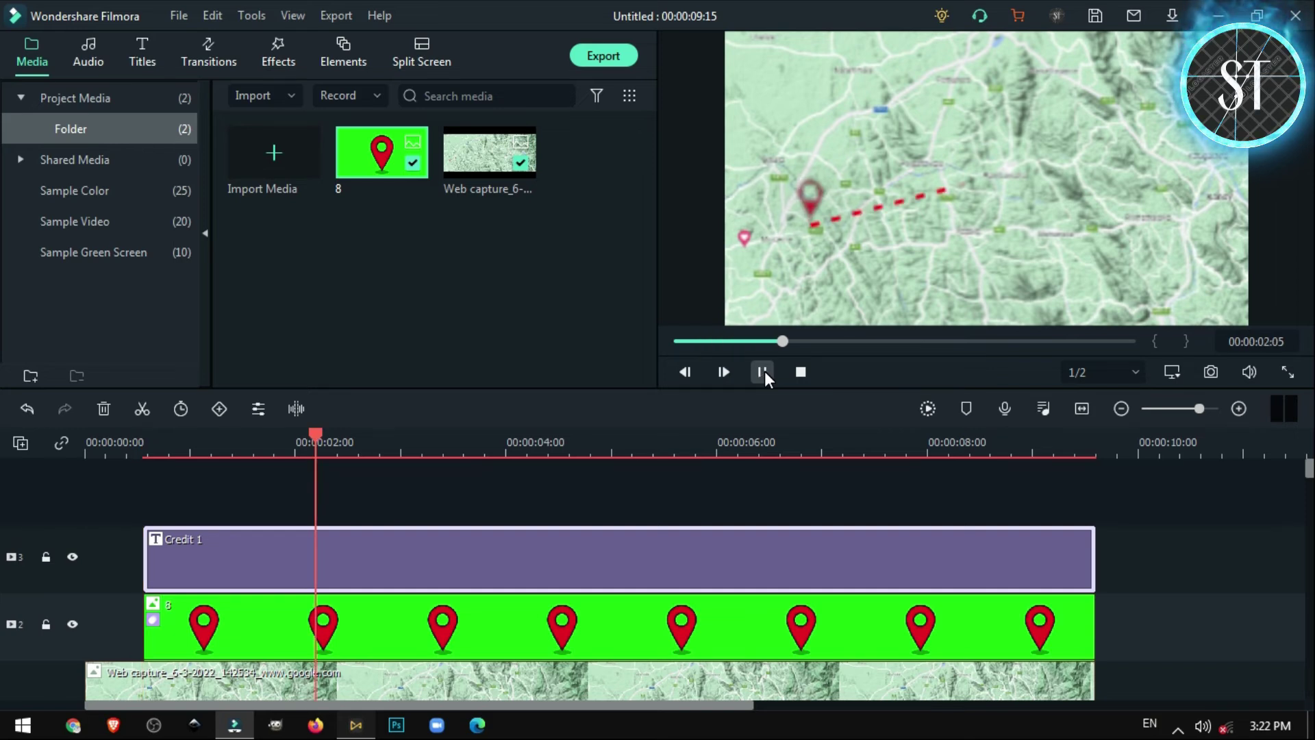
left_click(763, 371)
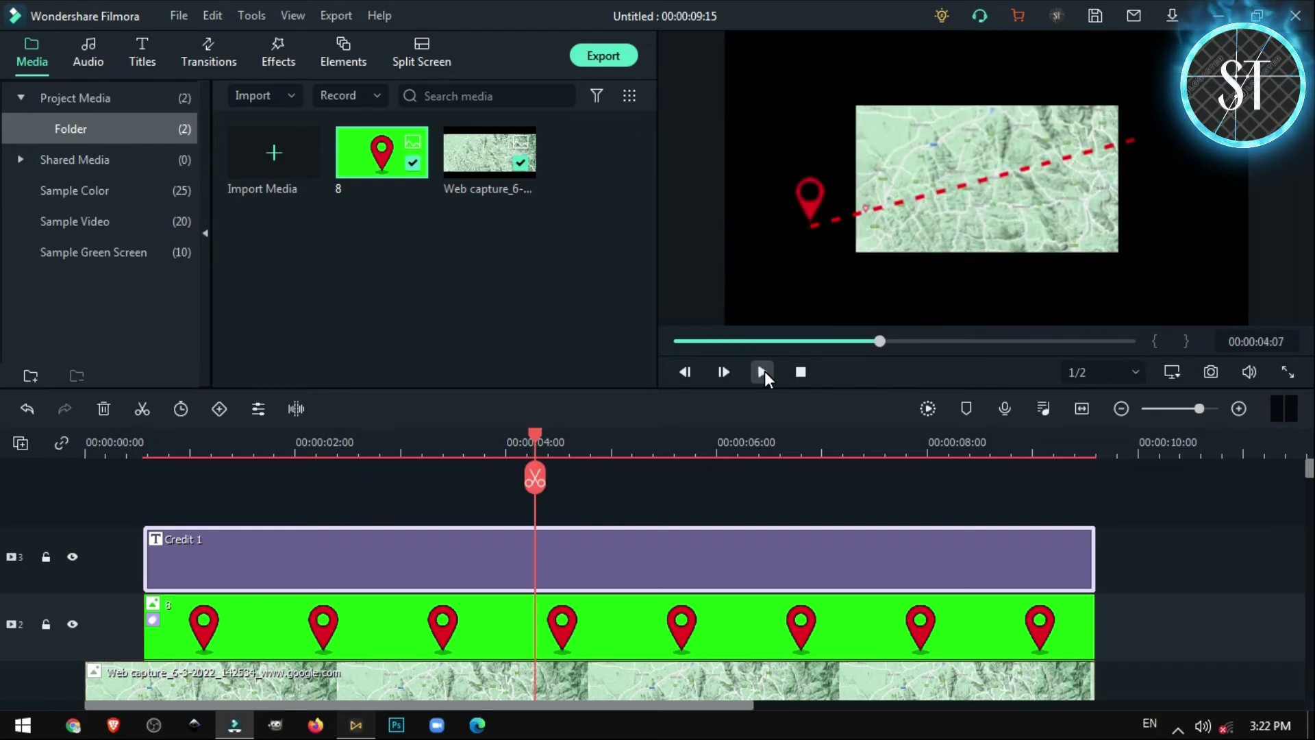
left_click(763, 372)
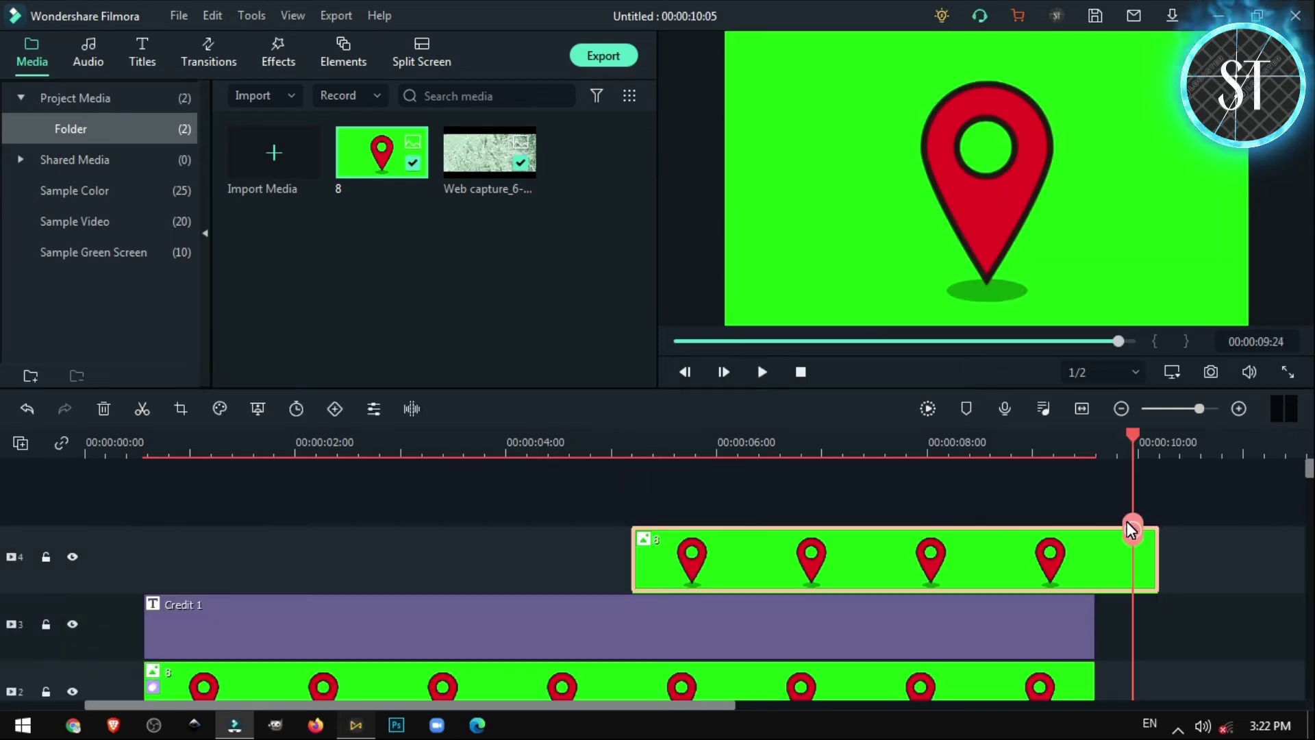
Step: Split the pin clip on video track 4 at 00:00:09:15 and delete the part after the cut
left_click_drag(1130, 521, 1096, 515)
left_click(1096, 520)
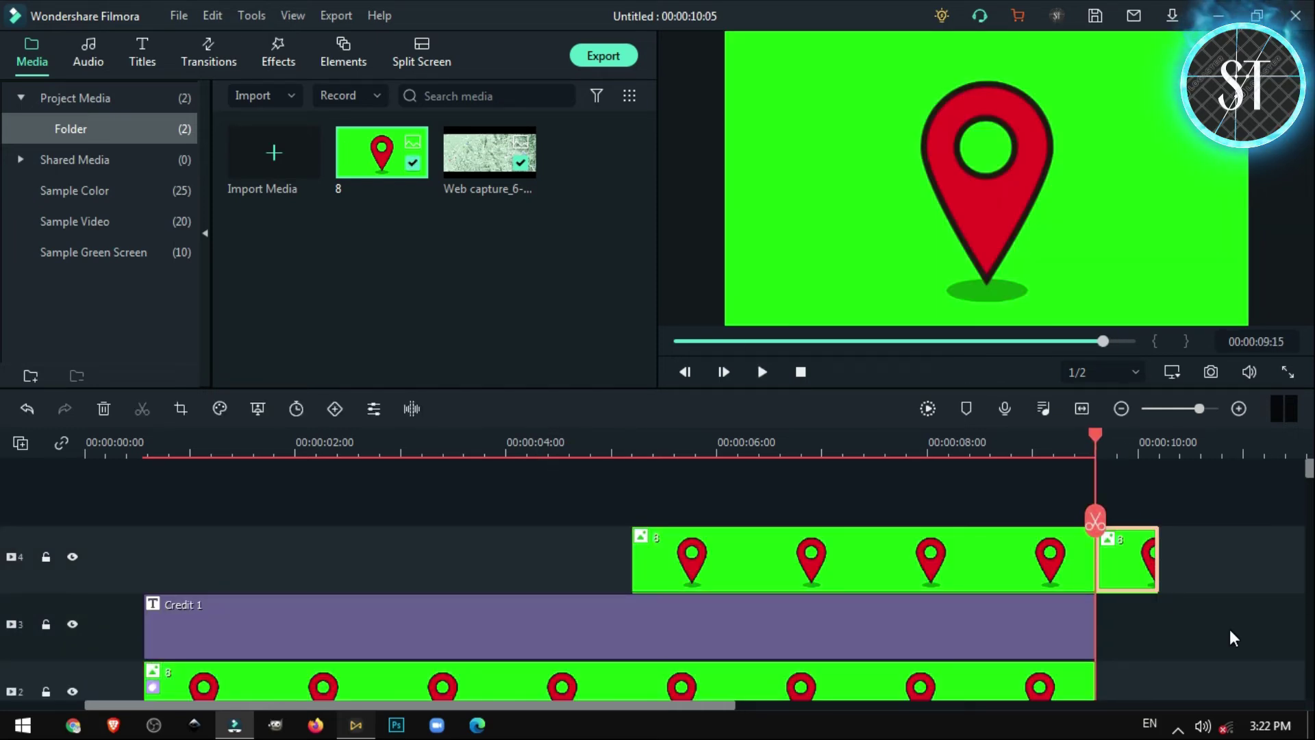
key("Delete")
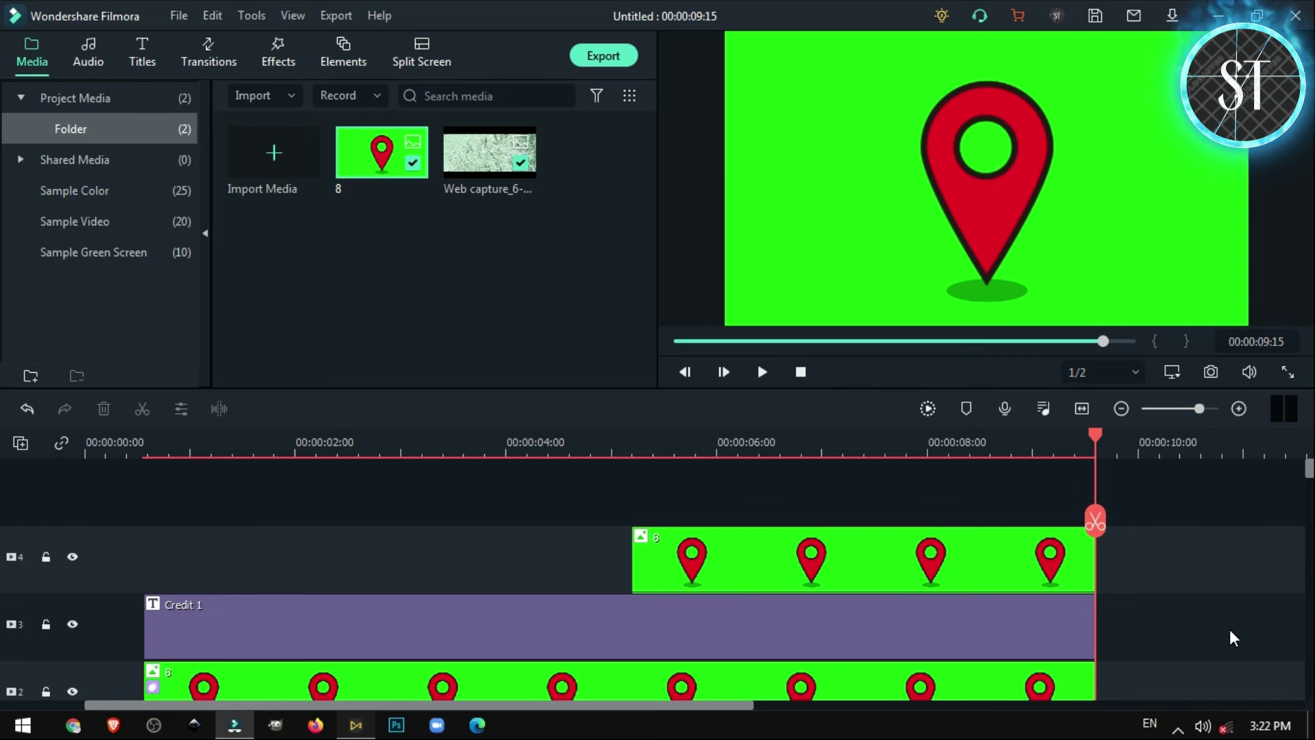
Step: Enable Chroma Key on the track 4 pin clip to remove its green background
left_click(840, 519)
double_click(840, 519)
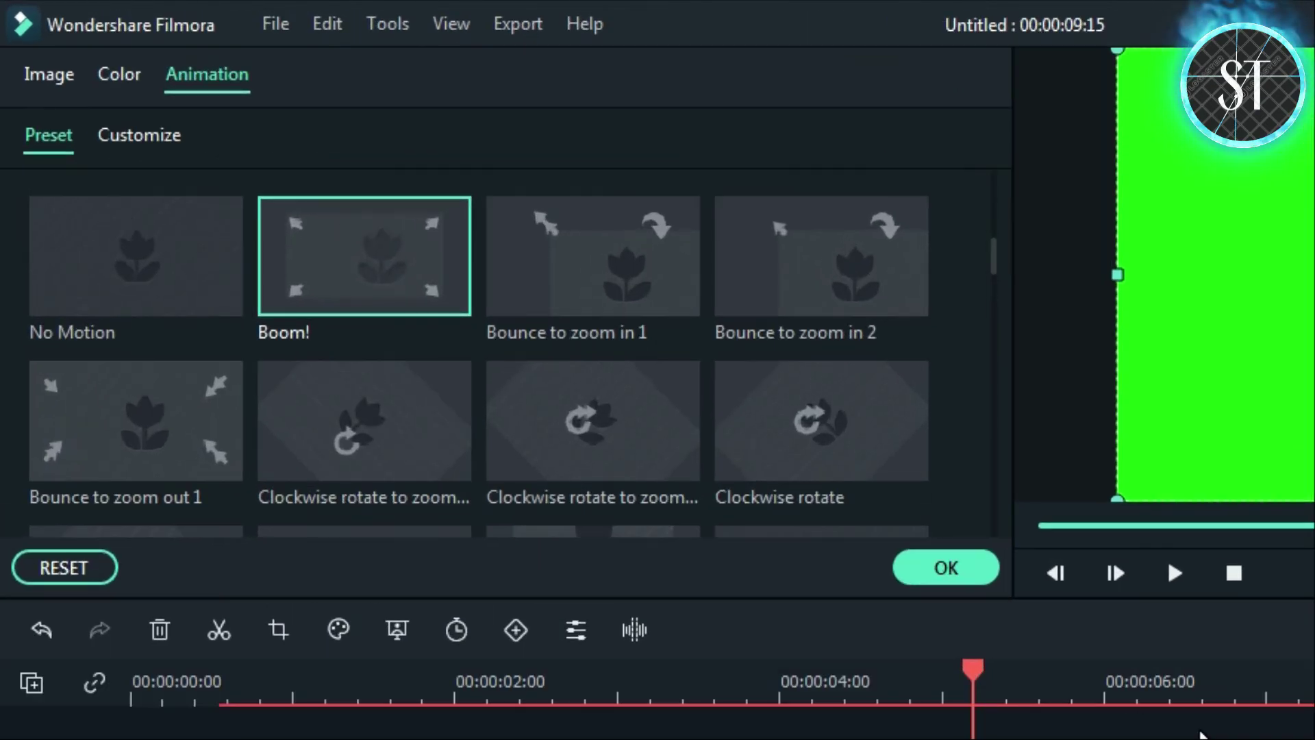
left_click(57, 76)
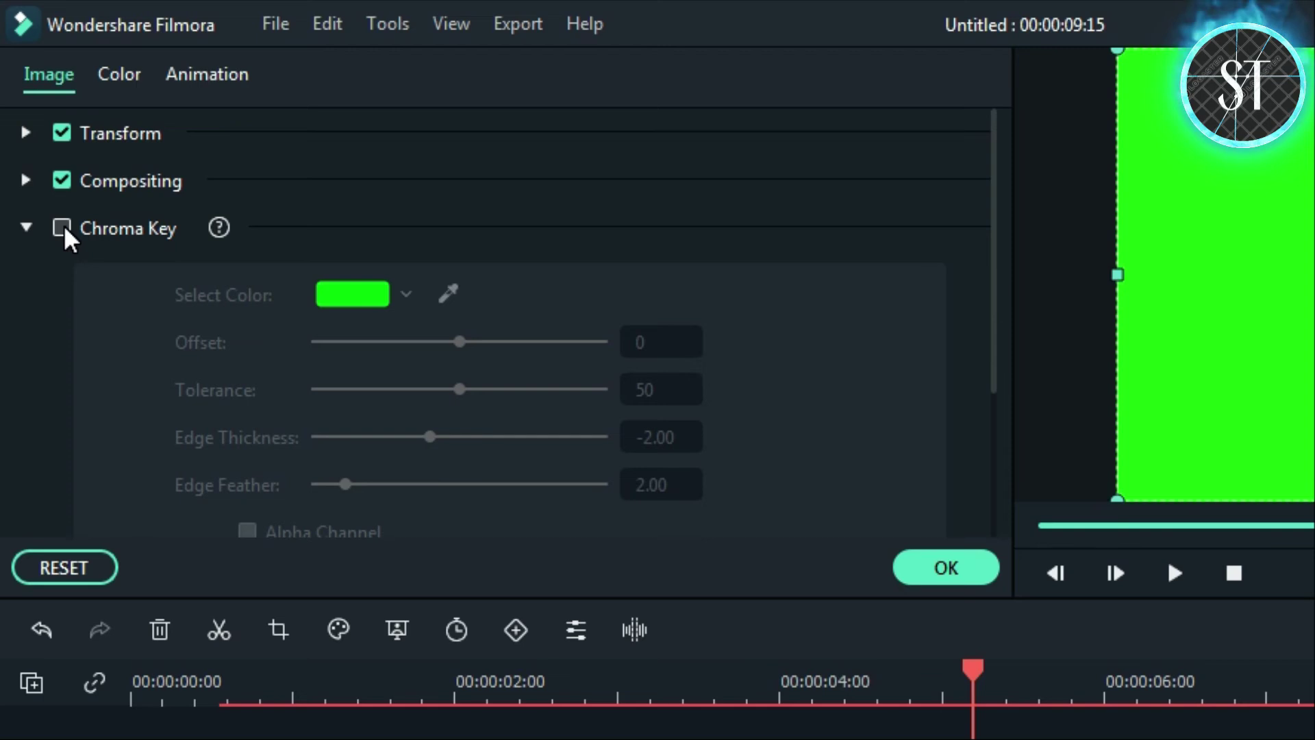
left_click(63, 228)
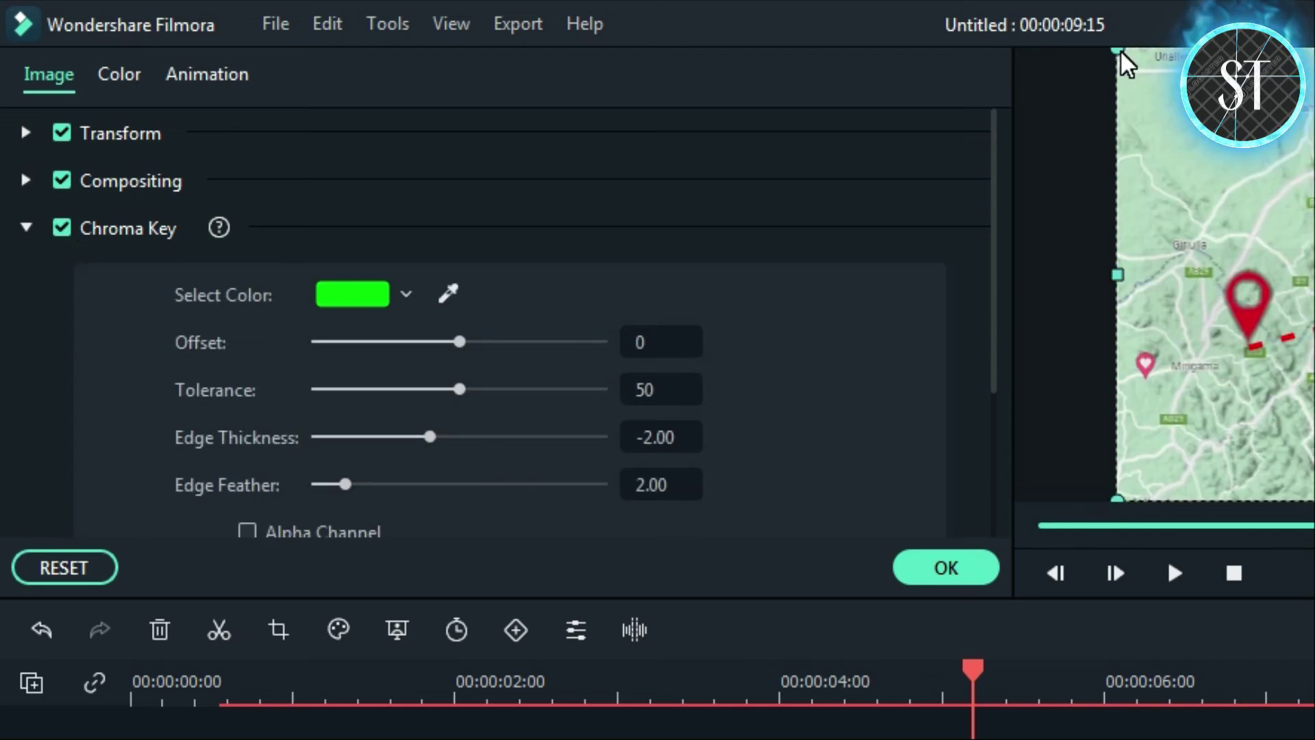
Step: Shrink the second pin to about the first pin's size and place its tip at the dashed line's far end near Kandy
left_click_drag(1118, 50, 1314, 335)
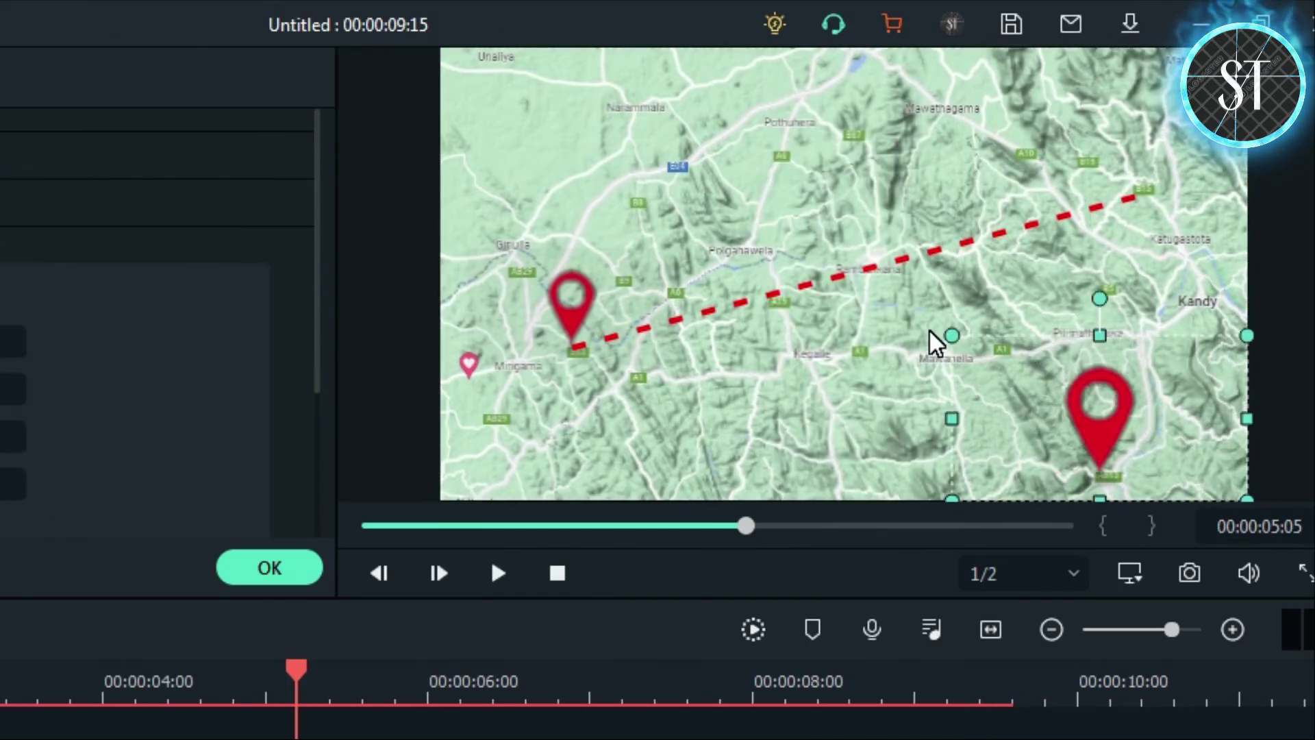
left_click_drag(1079, 412, 1055, 241)
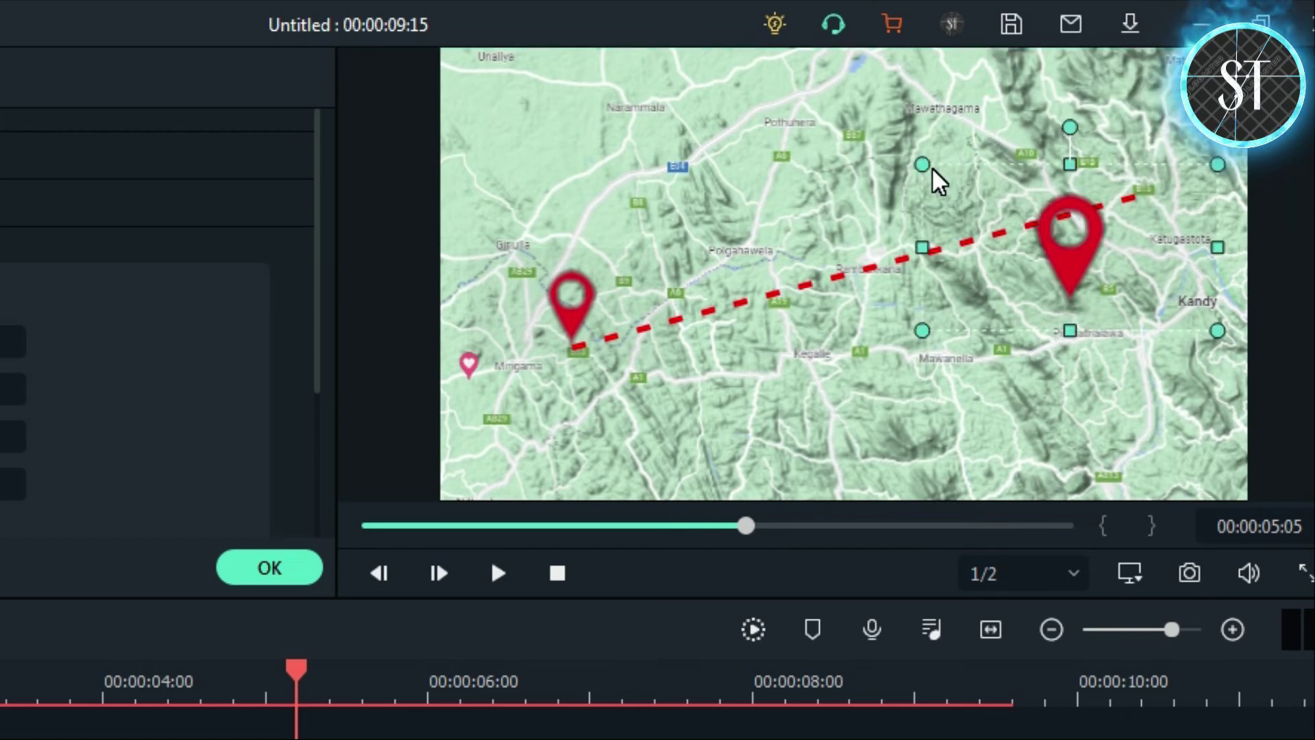
left_click_drag(929, 167, 963, 195)
left_click_drag(1132, 259, 615, 301)
left_click_drag(439, 233, 454, 241)
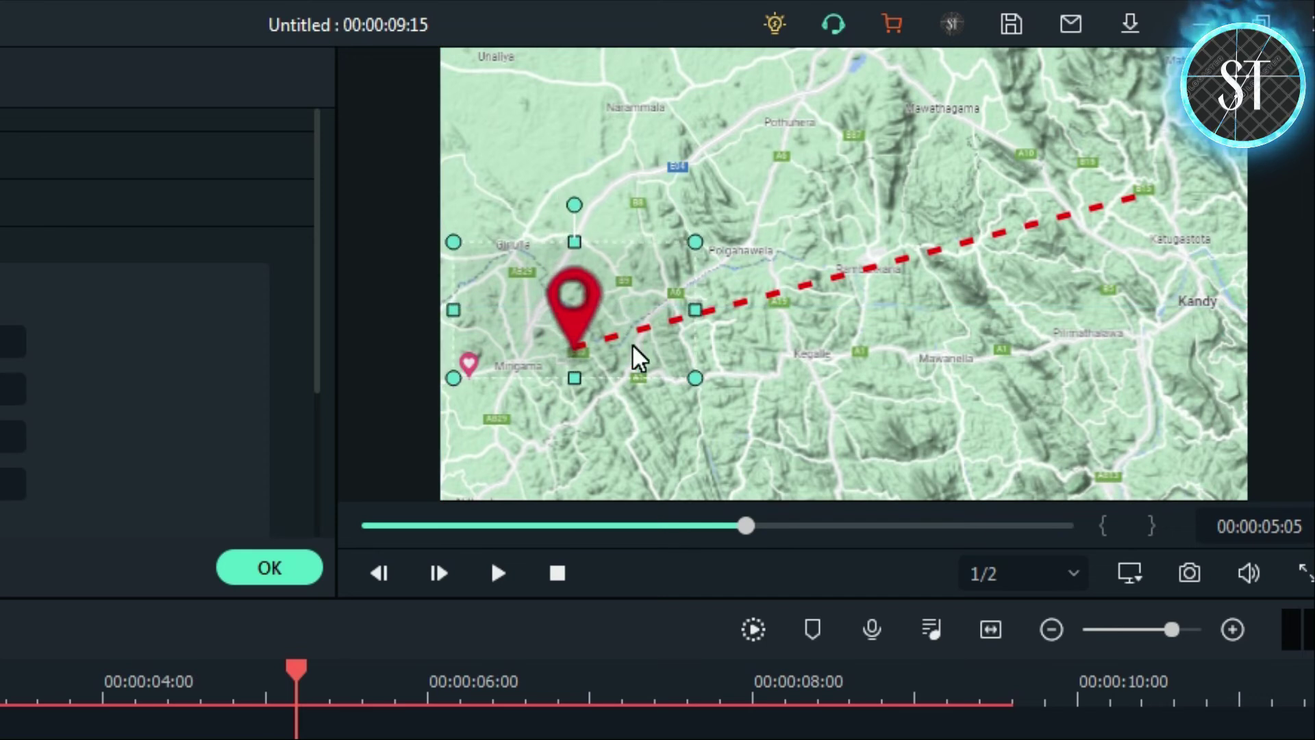
left_click_drag(568, 328, 1136, 162)
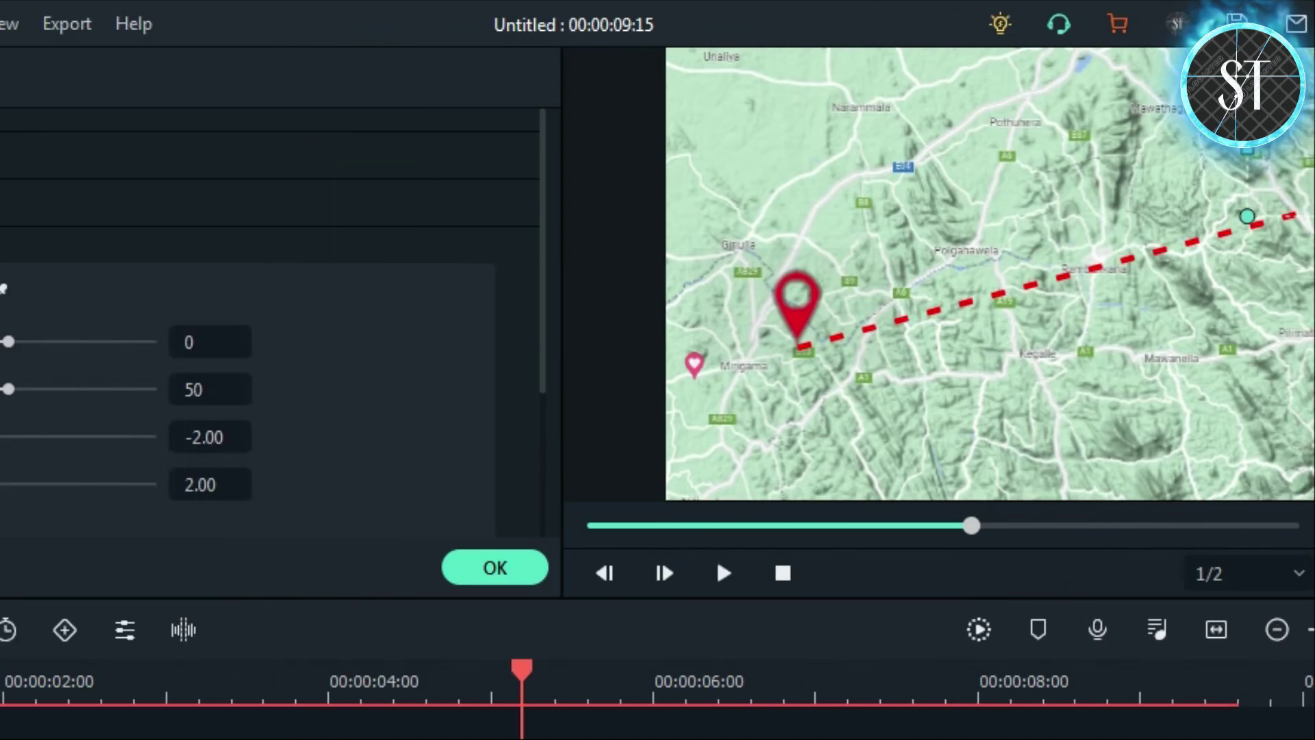
Step: Apply the Boom! animation preset to the second pin, play back the whole sequence and accept the clip edits
left_click(657, 735)
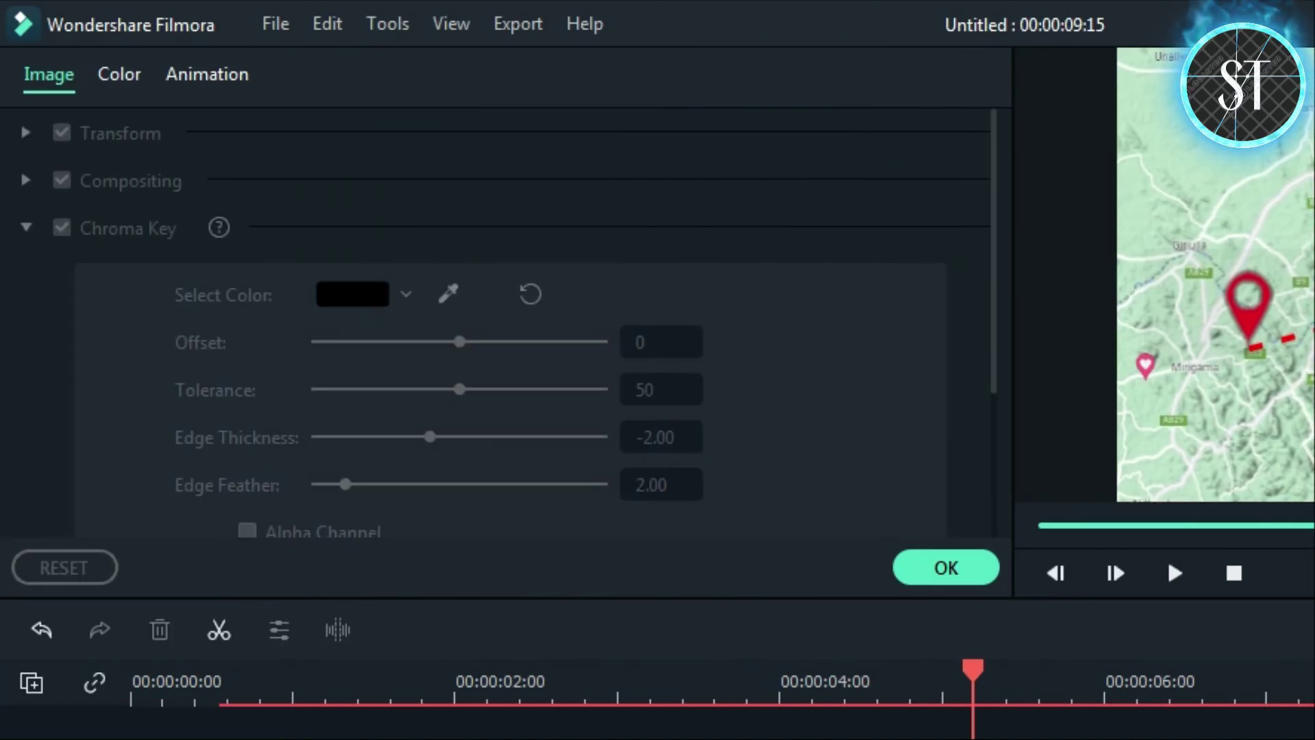
left_click(520, 734)
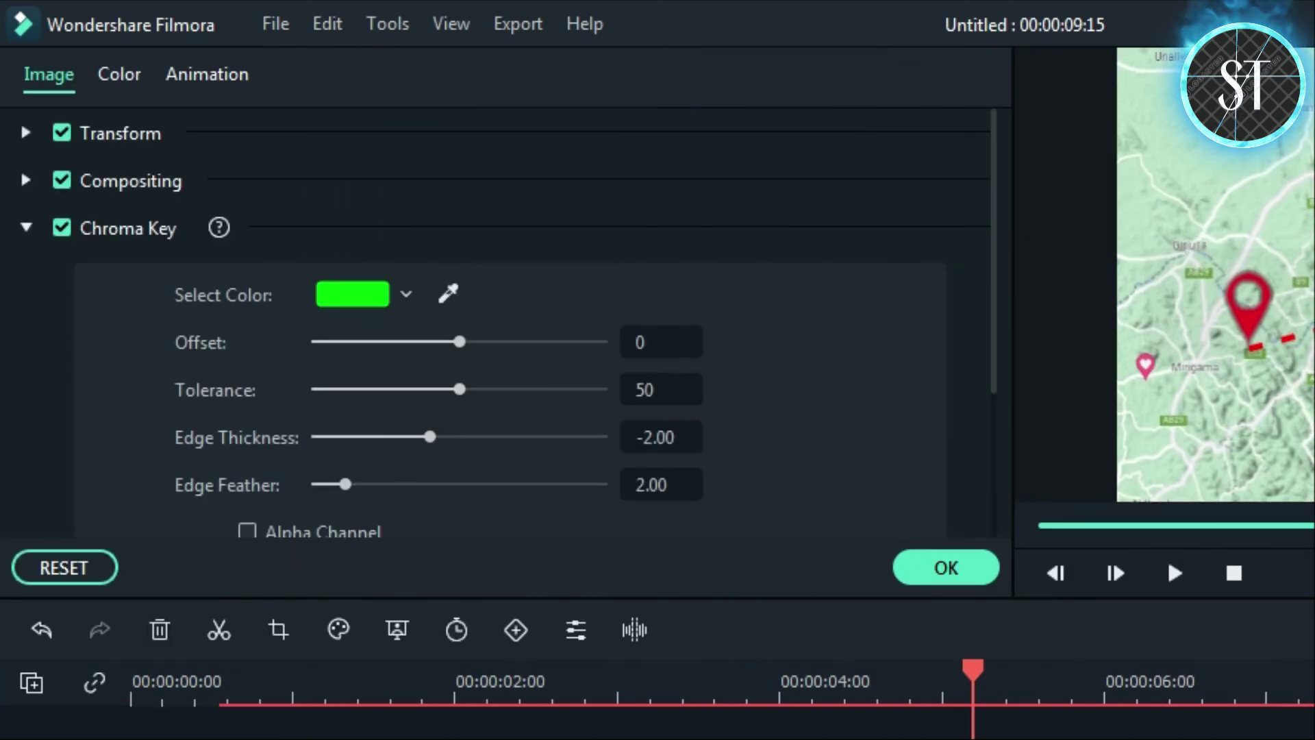
left_click(173, 78)
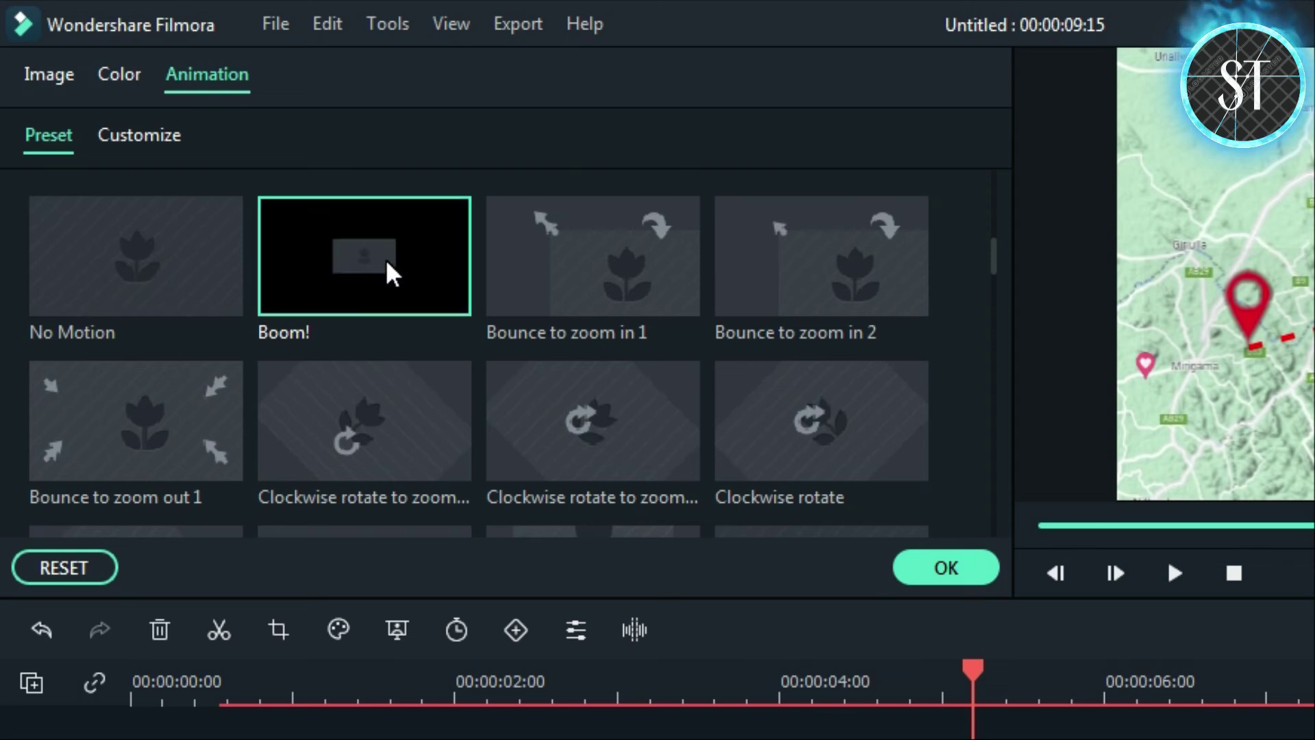
double_click(385, 260)
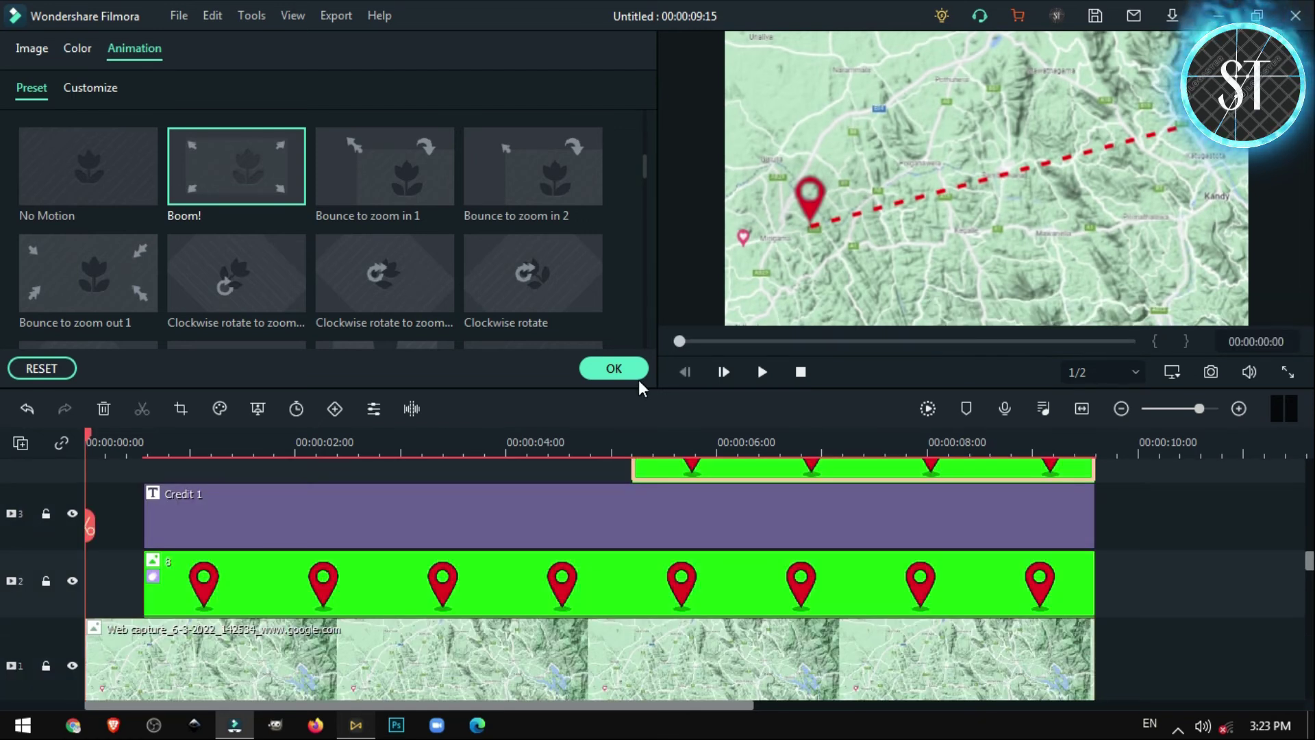
key("space")
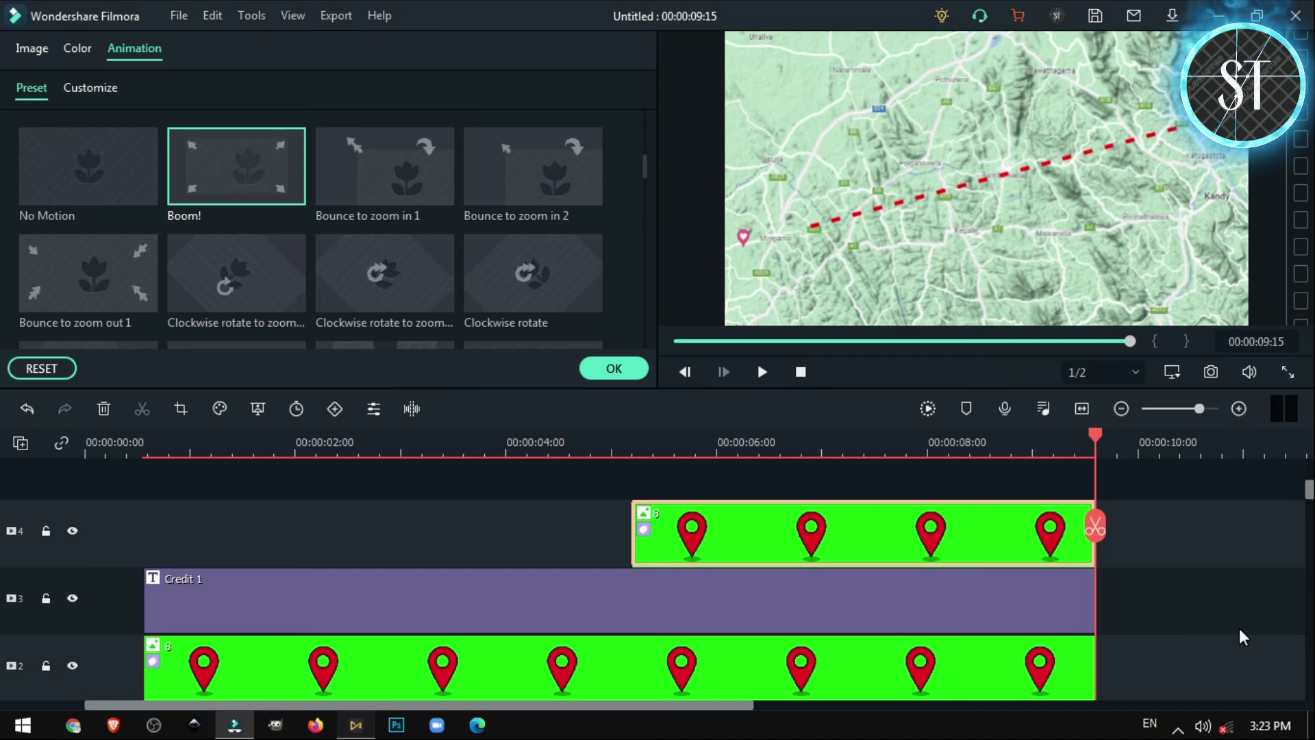
left_click(647, 367)
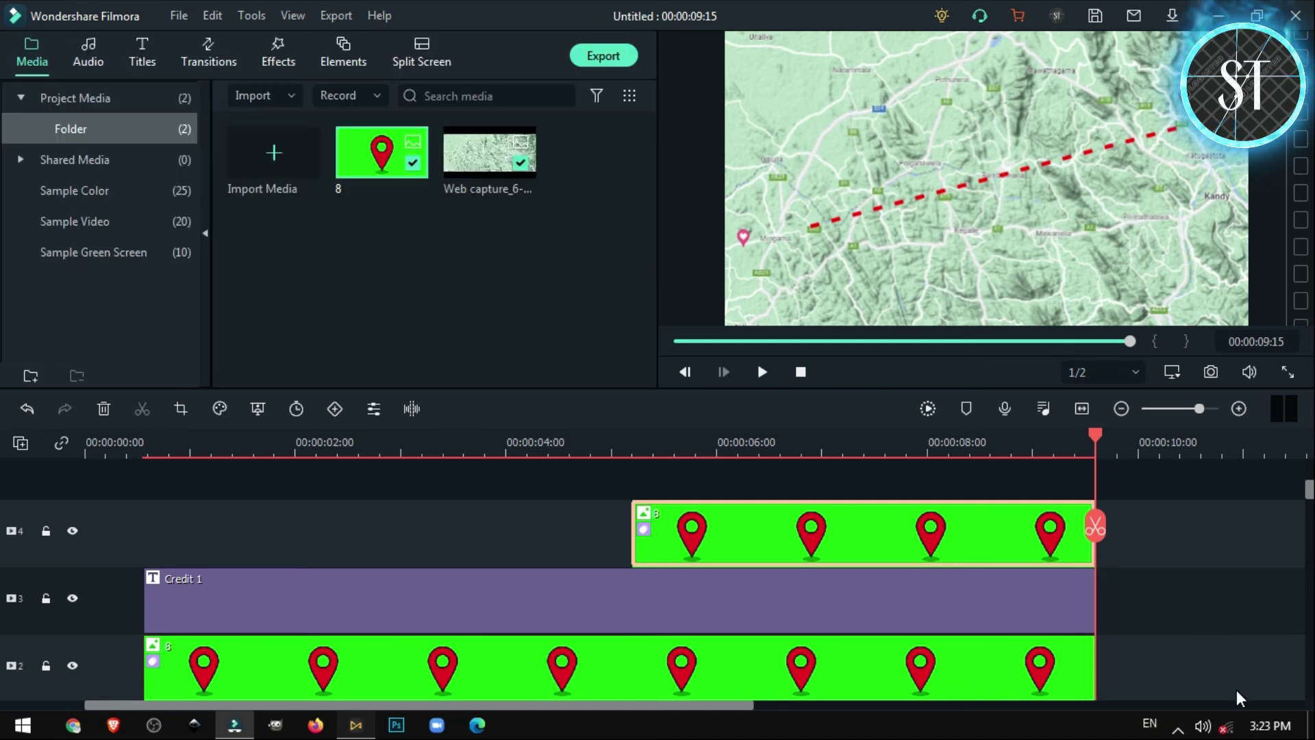